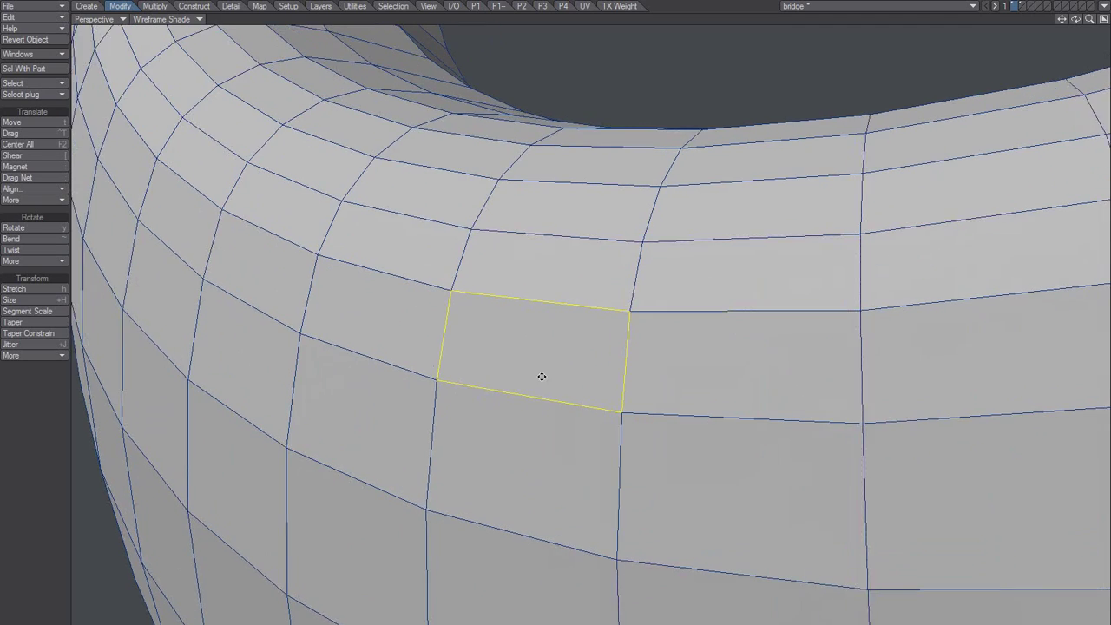
# Bevel the outlined torus face inward into a smaller inset polygon, ready for subdividing
pyautogui.moveTo(541, 377)
pyautogui.keyDown('alt'); pyautogui.mouseDown()
pyautogui.moveTo(489, 414)
pyautogui.moveTo(500, 369)
pyautogui.moveTo(469, 390)
pyautogui.moveTo(384, 399)
pyautogui.moveTo(414, 390)
pyautogui.moveTo(476, 402)
pyautogui.moveTo(424, 419)
pyautogui.moveTo(492, 458)
pyautogui.moveTo(439, 456)
pyautogui.mouseUp(); pyautogui.keyUp('alt')
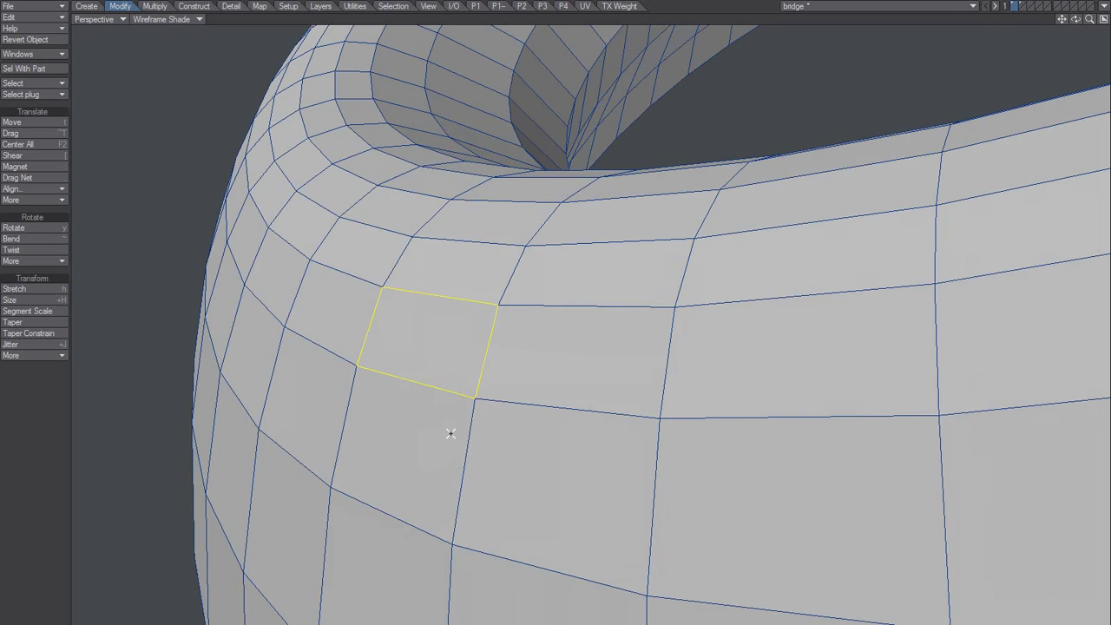
pyautogui.moveTo(404, 423)
pyautogui.keyDown('alt'); pyautogui.mouseDown()
pyautogui.moveTo(463, 442)
pyautogui.moveTo(471, 417)
pyautogui.moveTo(366, 435)
pyautogui.mouseUp(); pyautogui.keyUp('alt')
pyautogui.press('b')
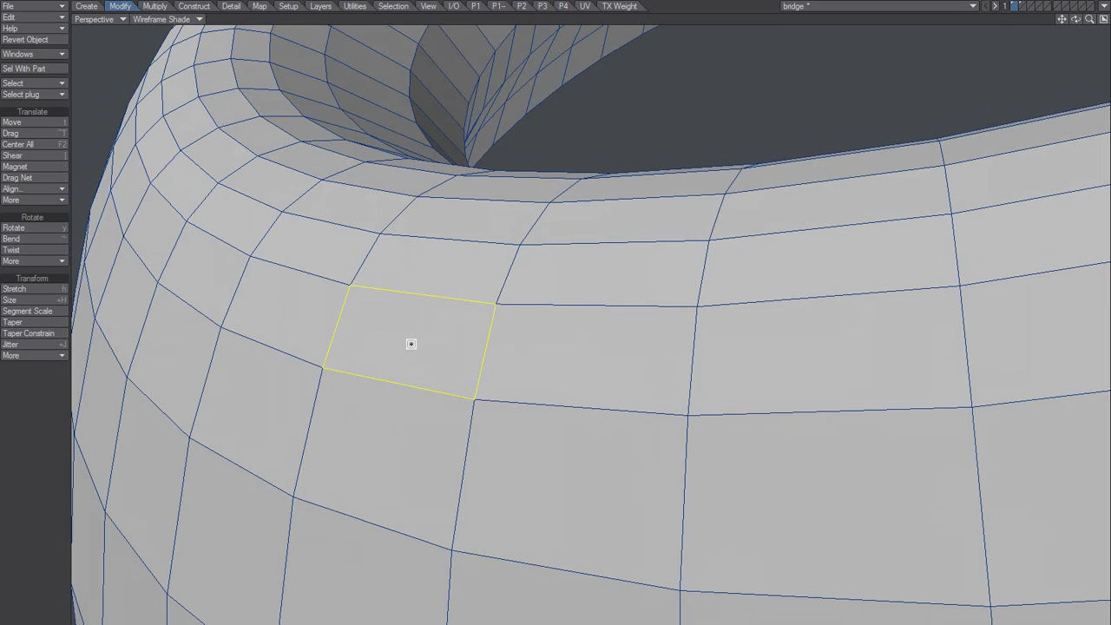
pyautogui.moveTo(411, 342); pyautogui.dragTo(405, 341)
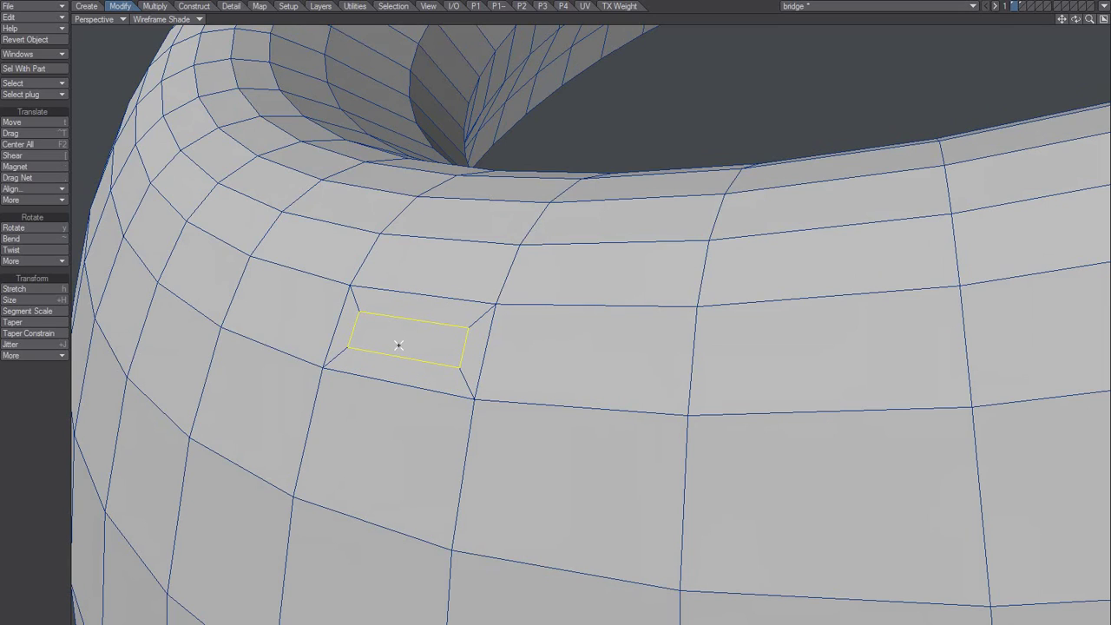
pyautogui.hotkey('shift', 'd')
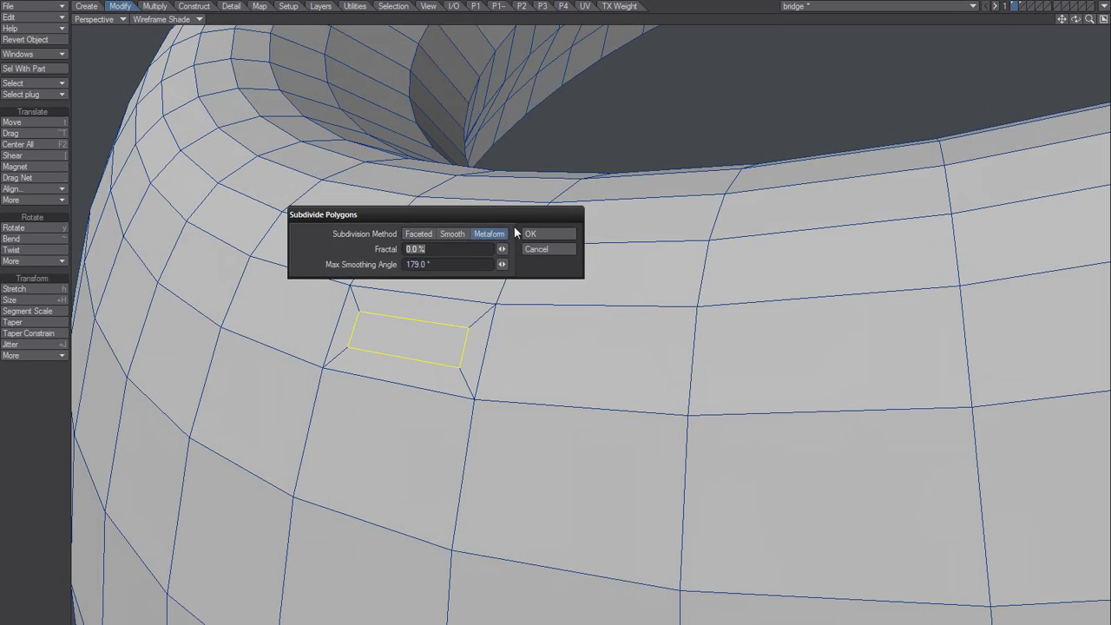
# Metaform-subdivide the inset face into a rounded octagon and rotate it to align with the mesh
pyautogui.click(536, 234)
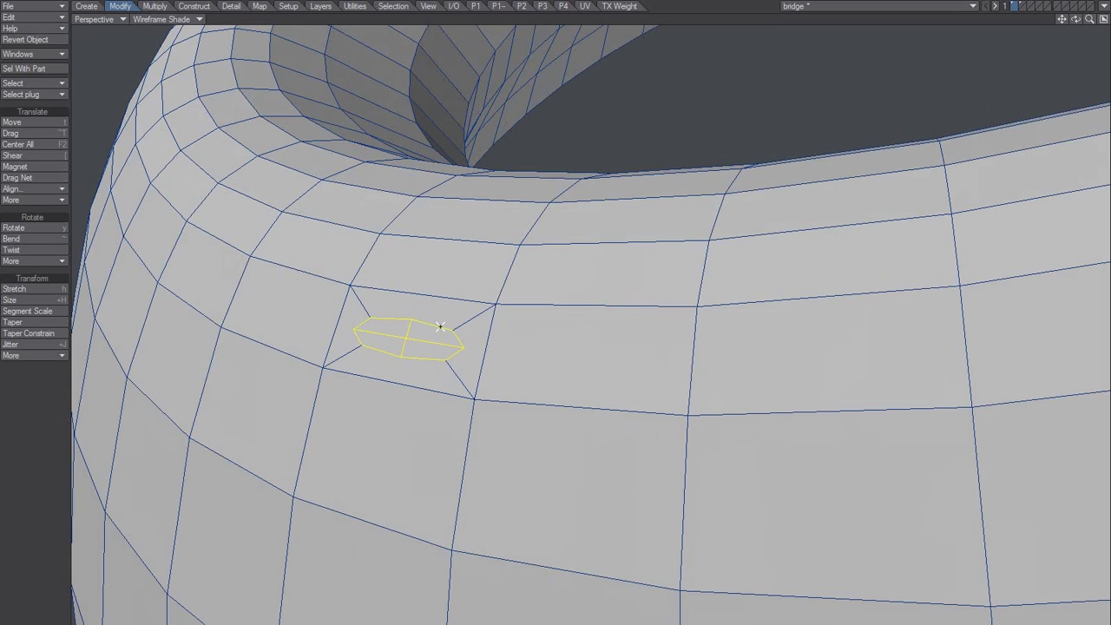
pyautogui.click(33, 200)
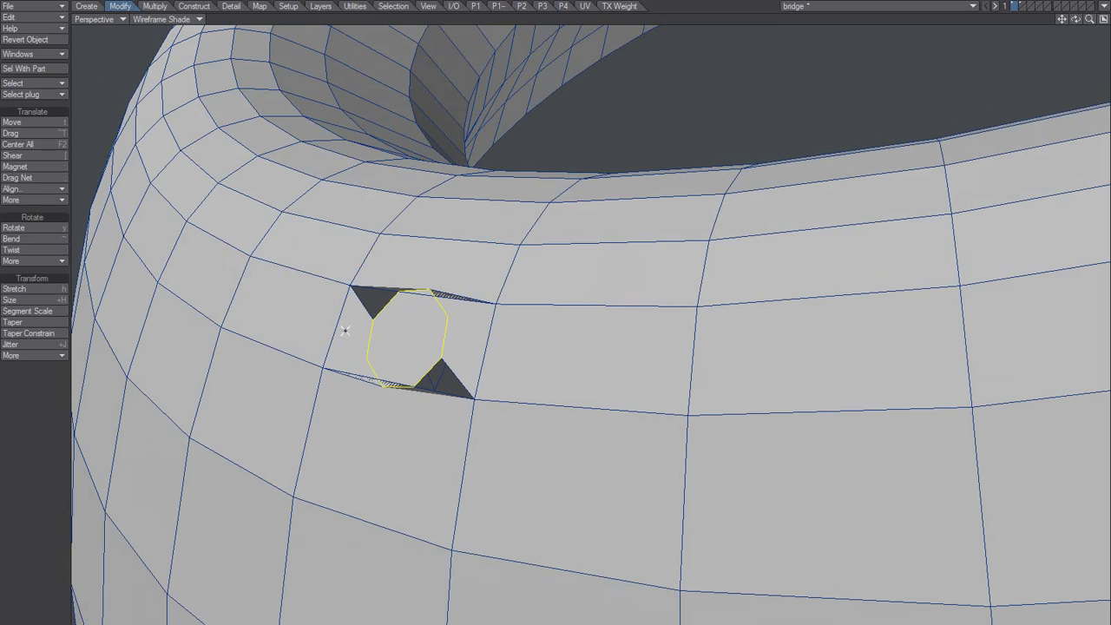
pyautogui.moveTo(411, 322)
pyautogui.keyDown('alt'); pyautogui.mouseDown()
pyautogui.moveTo(435, 373)
pyautogui.moveTo(550, 409)
pyautogui.moveTo(402, 376)
pyautogui.mouseUp(); pyautogui.keyUp('alt')
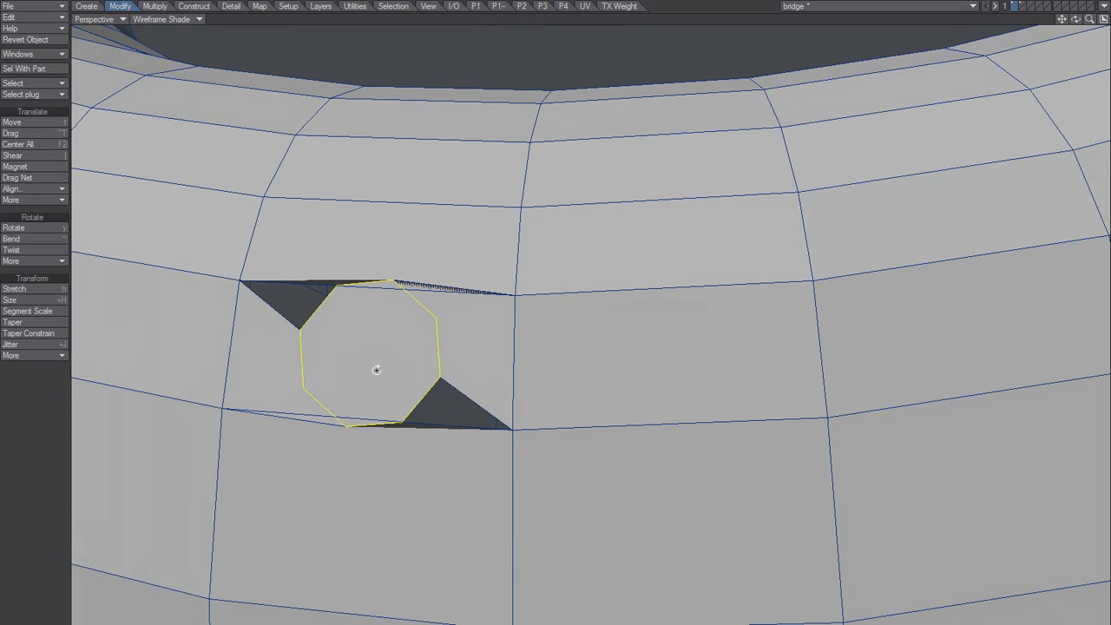
pyautogui.hotkey('shift', 't')
pyautogui.moveTo(372, 389)
pyautogui.mouseDown()
pyautogui.moveTo(352, 392)
pyautogui.moveTo(362, 395)
pyautogui.mouseUp()
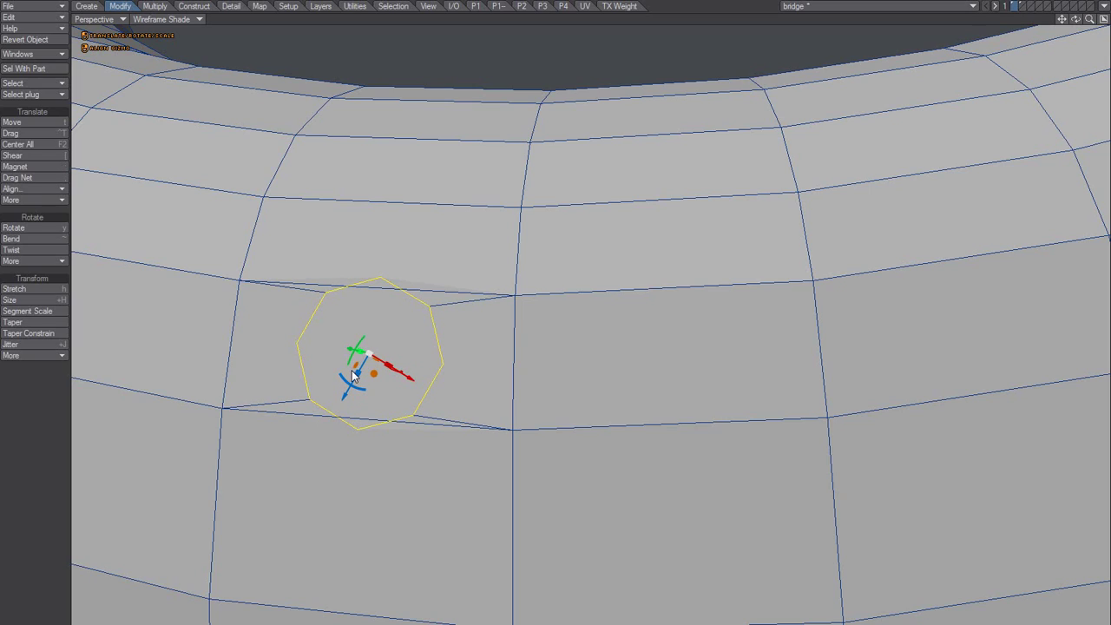
# Scale the octagon down slightly so it sits within its quad, then drop the tool
pyautogui.moveTo(369, 354)
pyautogui.mouseDown()
pyautogui.moveTo(336, 383)
pyautogui.moveTo(363, 392)
pyautogui.mouseUp()
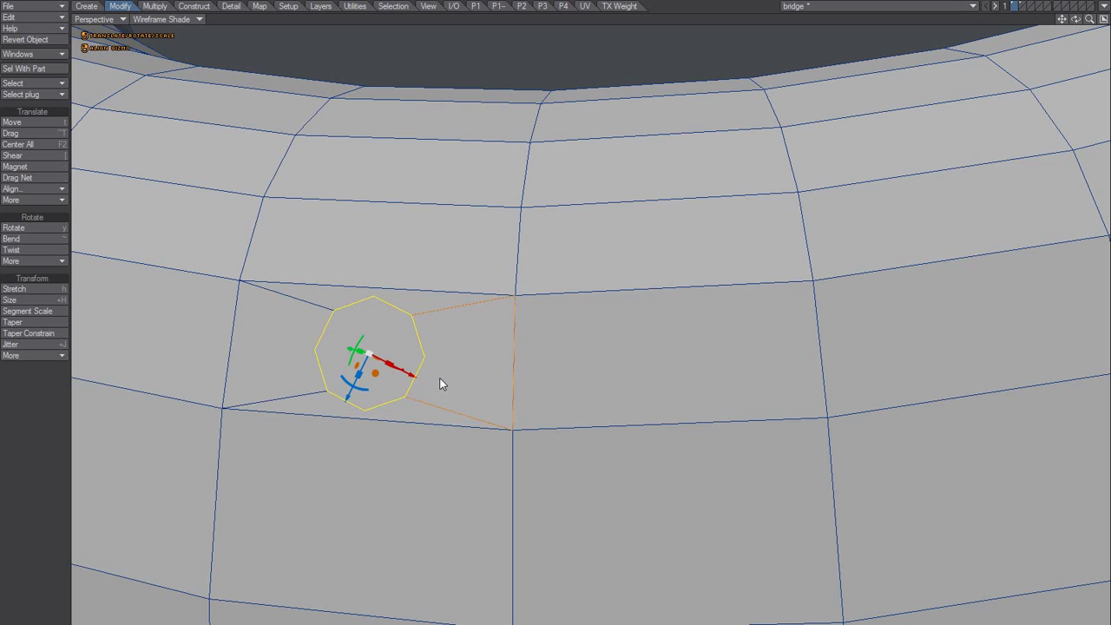
pyautogui.moveTo(411, 401)
pyautogui.keyDown('alt'); pyautogui.mouseDown()
pyautogui.moveTo(510, 414)
pyautogui.moveTo(483, 429)
pyautogui.moveTo(416, 402)
pyautogui.moveTo(426, 407)
pyautogui.mouseUp(); pyautogui.keyUp('alt')
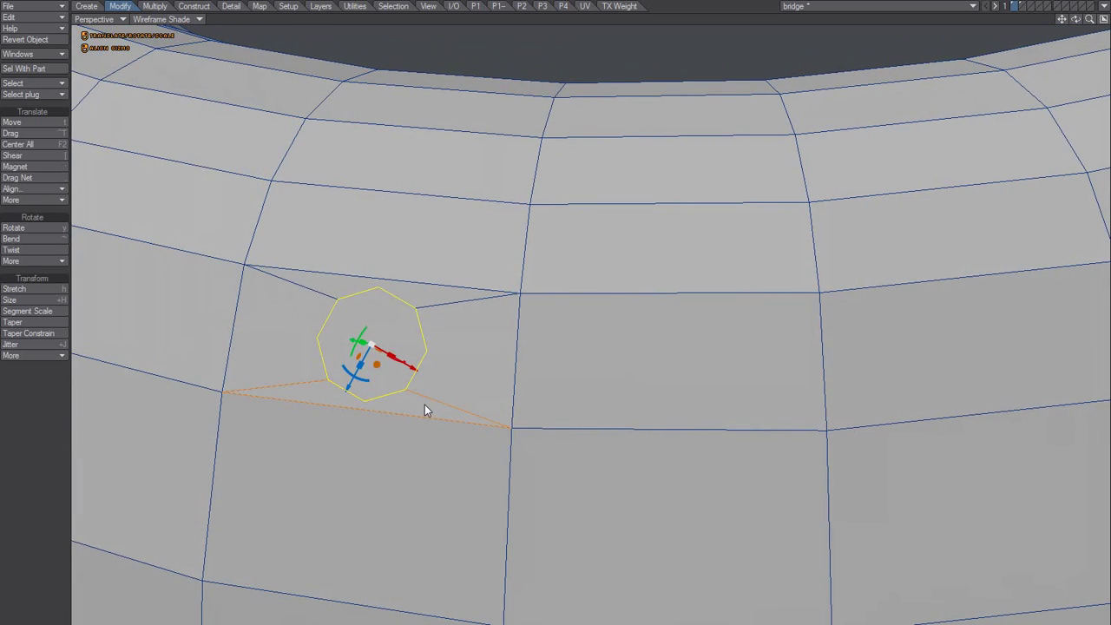
pyautogui.press('space')
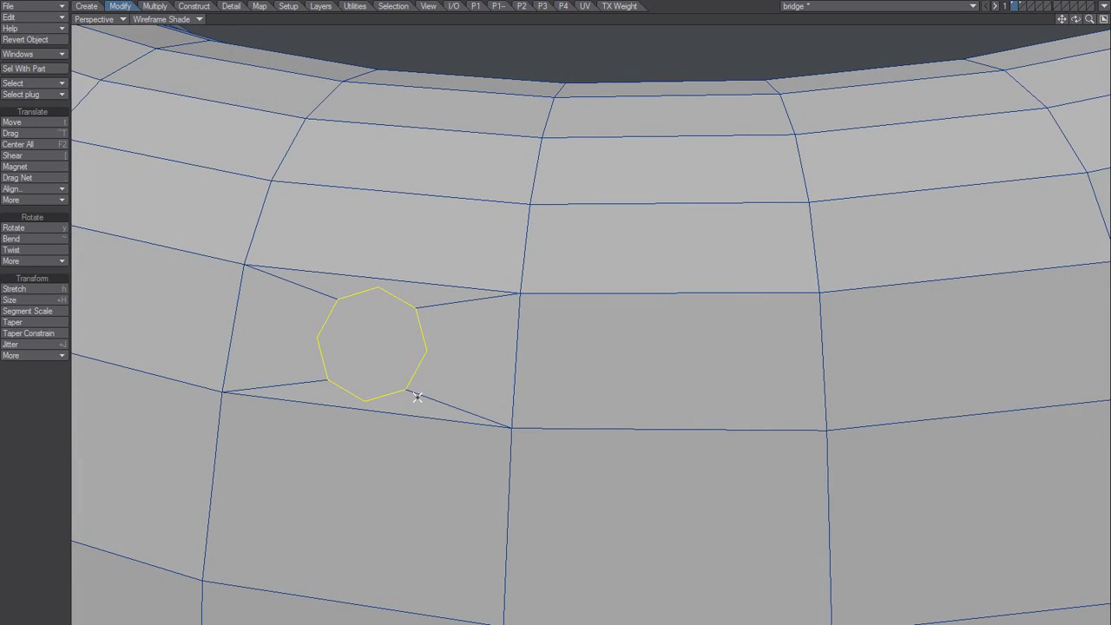
# Try extruding the octagon into a short cylinder, undo it, and deselect the face
pyautogui.scroll(-3, 521, 430)
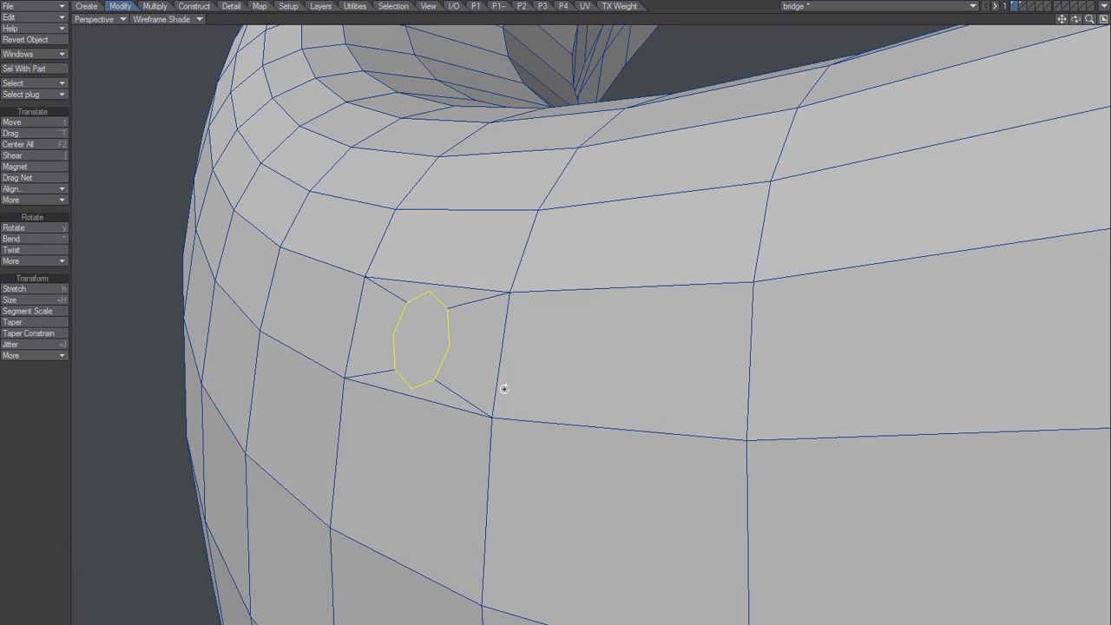
pyautogui.moveTo(504, 388)
pyautogui.keyDown('alt'); pyautogui.mouseDown()
pyautogui.moveTo(447, 353)
pyautogui.moveTo(472, 278)
pyautogui.moveTo(385, 373)
pyautogui.moveTo(526, 347)
pyautogui.mouseUp(); pyautogui.keyUp('alt')
pyautogui.press('u')
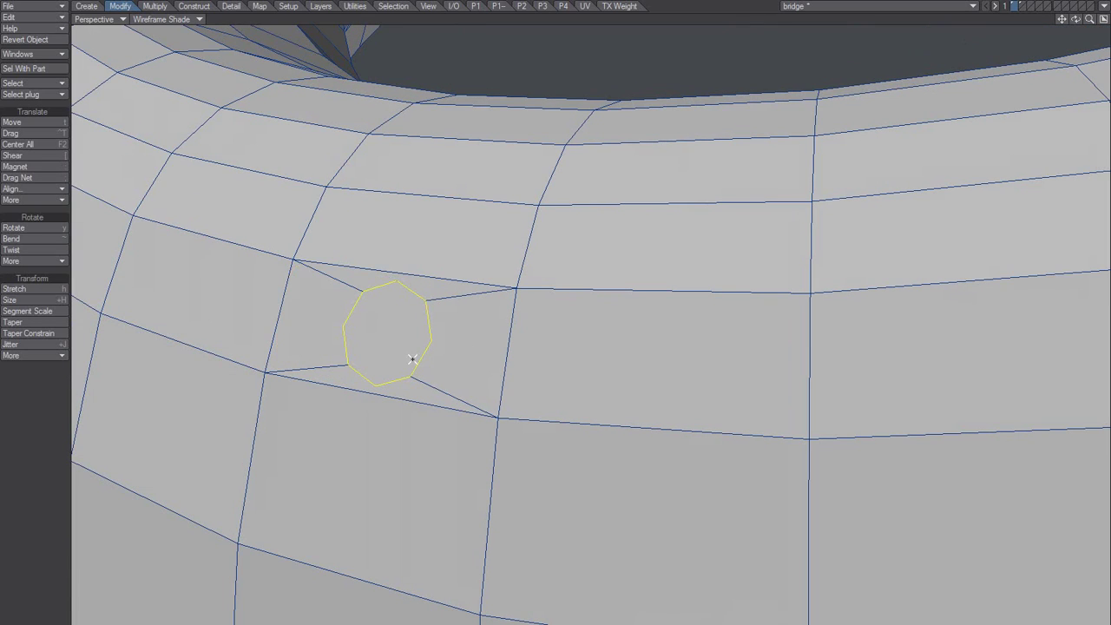
pyautogui.moveTo(411, 362)
pyautogui.keyDown('alt'); pyautogui.mouseDown()
pyautogui.moveTo(396, 410)
pyautogui.moveTo(397, 372)
pyautogui.moveTo(376, 404)
pyautogui.moveTo(434, 449)
pyautogui.mouseUp(); pyautogui.keyUp('alt')
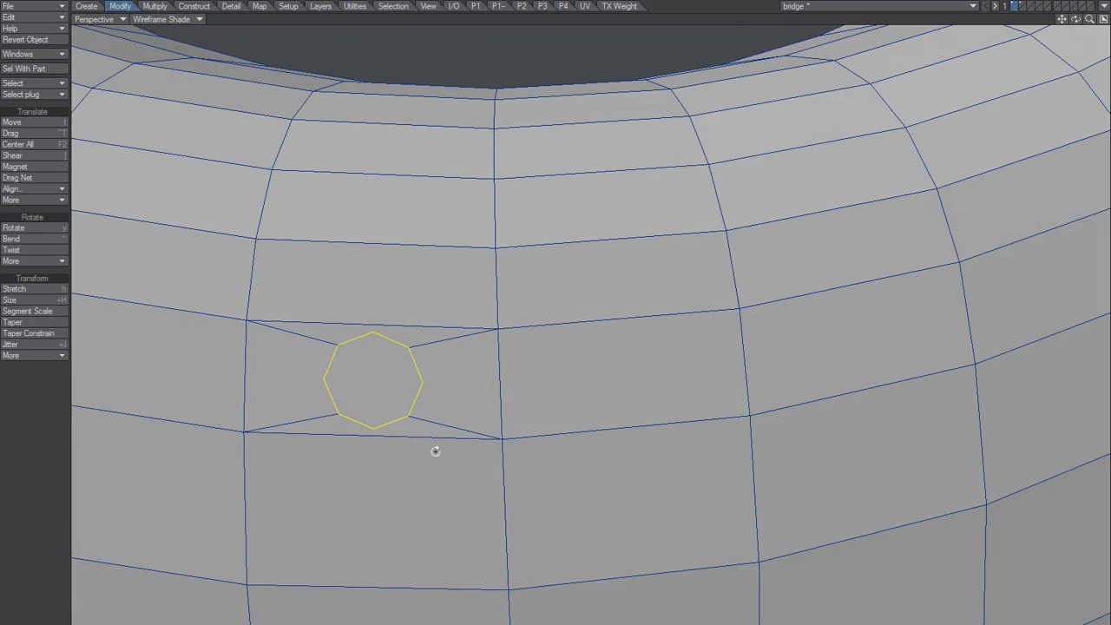
pyautogui.click(361, 356)
pyautogui.moveTo(365, 352)
pyautogui.keyDown('alt'); pyautogui.mouseDown()
pyautogui.moveTo(431, 365)
pyautogui.moveTo(376, 334)
pyautogui.mouseUp(); pyautogui.keyUp('alt')
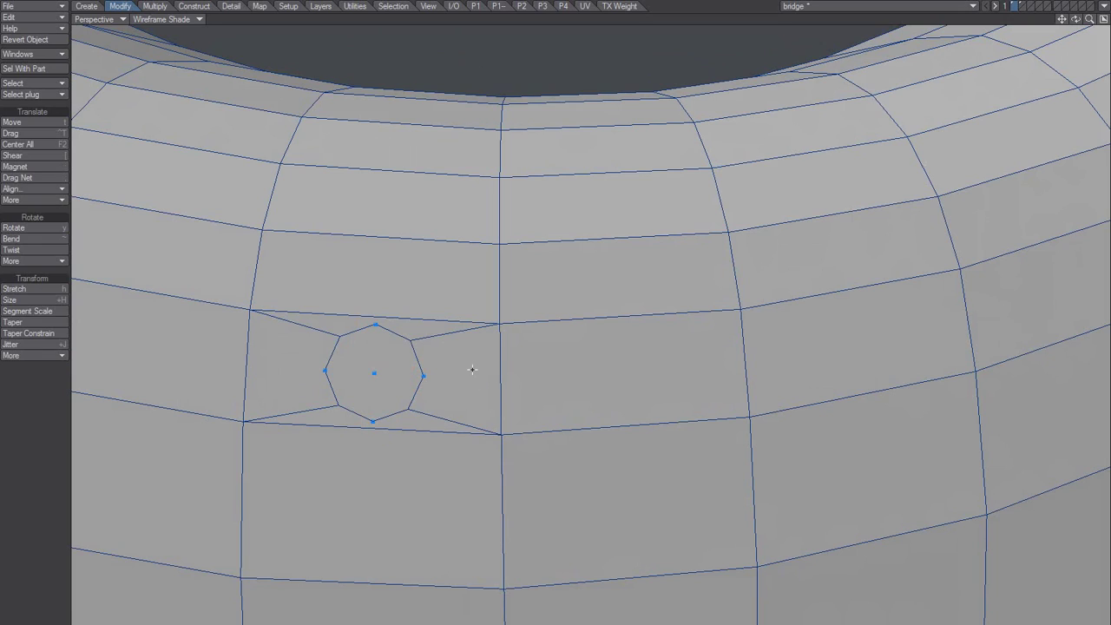
# Delete the marked octagon points and select the remaining square face, undoing a trial box extrusion
pyautogui.press('Delete')
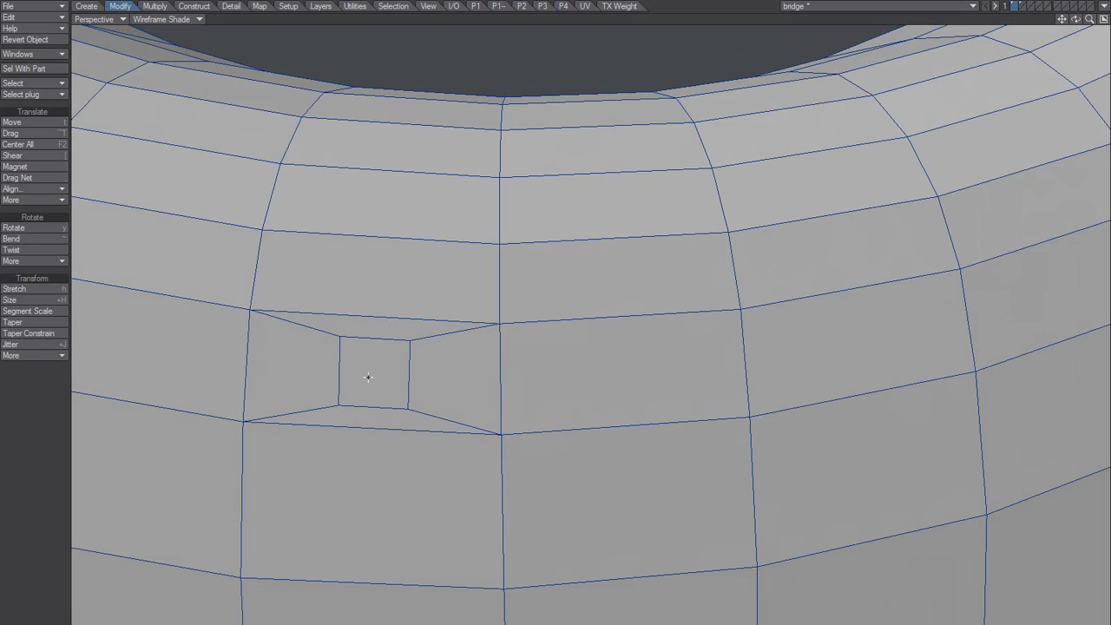
pyautogui.click(370, 375)
pyautogui.click(378, 376)
pyautogui.moveTo(477, 402)
pyautogui.keyDown('alt'); pyautogui.mouseDown()
pyautogui.moveTo(397, 379)
pyautogui.moveTo(405, 350)
pyautogui.mouseUp(); pyautogui.keyUp('alt')
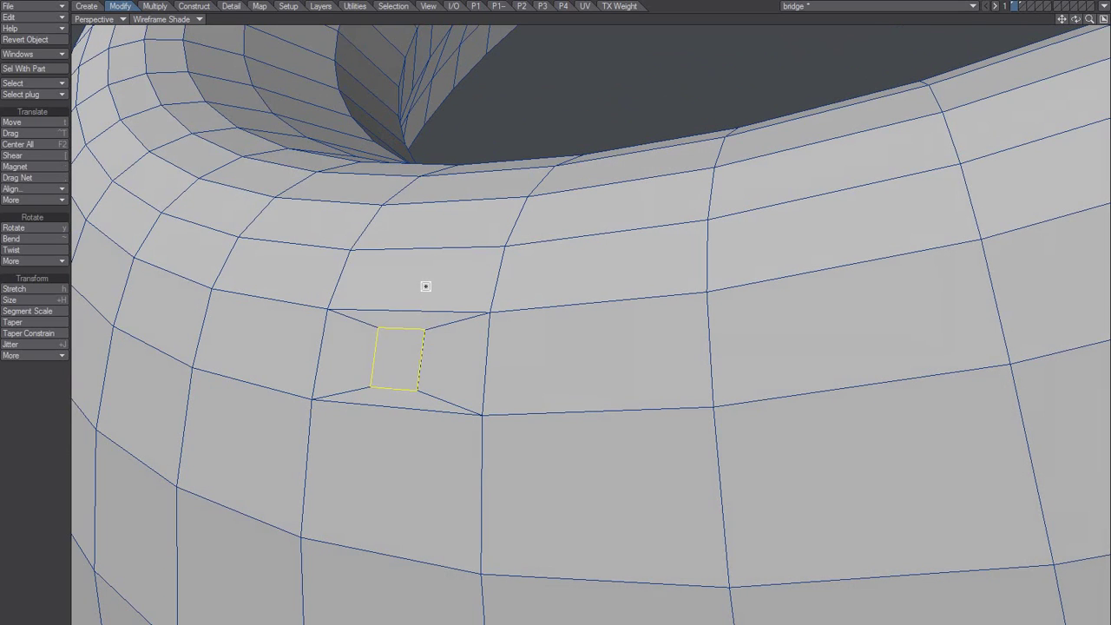
pyautogui.moveTo(426, 286); pyautogui.dragTo(419, 304)
pyautogui.hotkey('ctrl', 'z')
pyautogui.keyDown('alt'); pyautogui.moveTo(408, 355); pyautogui.dragTo(451, 352); pyautogui.keyUp('alt')
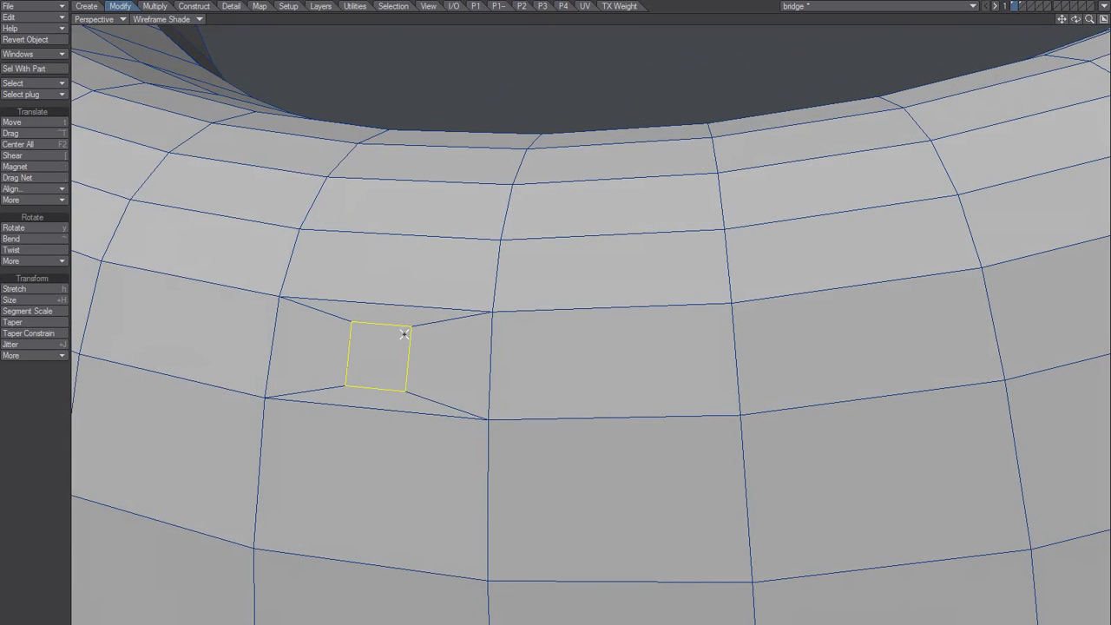
# Metaform-subdivide the square three times into a finely divided round patch
pyautogui.hotkey('shift', 'd')
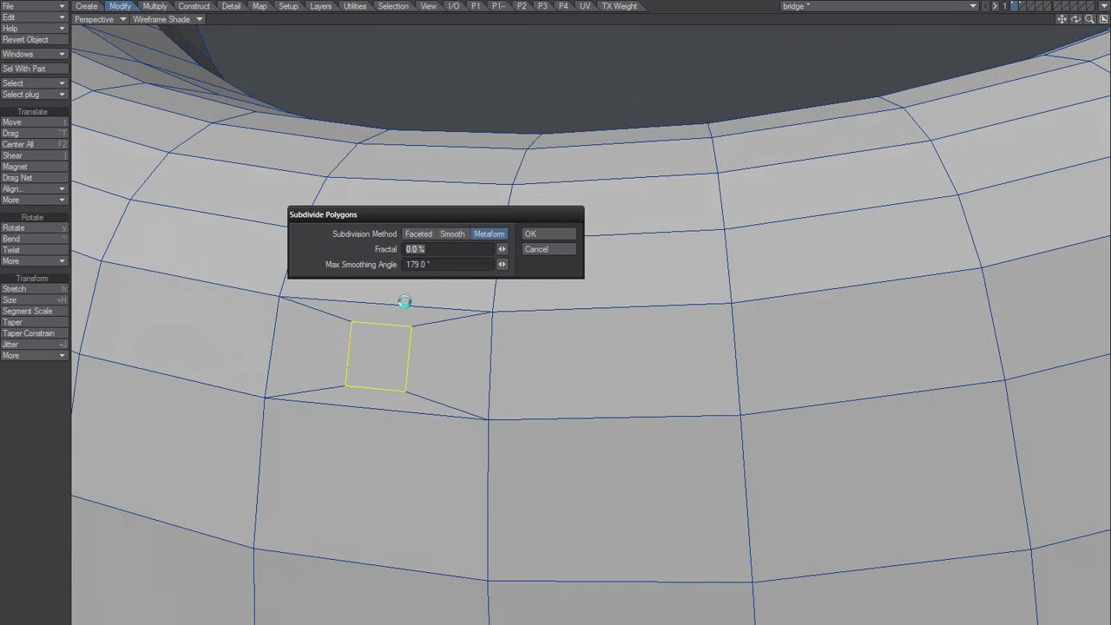
pyautogui.click(543, 235)
pyautogui.hotkey('shift', 'd')
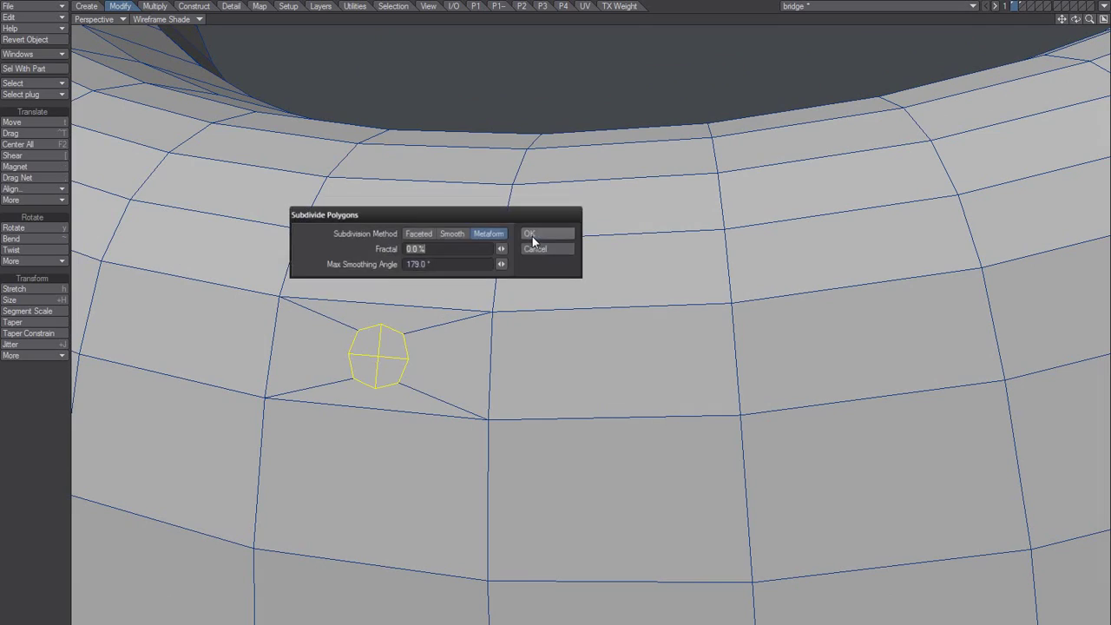
pyautogui.click(532, 236)
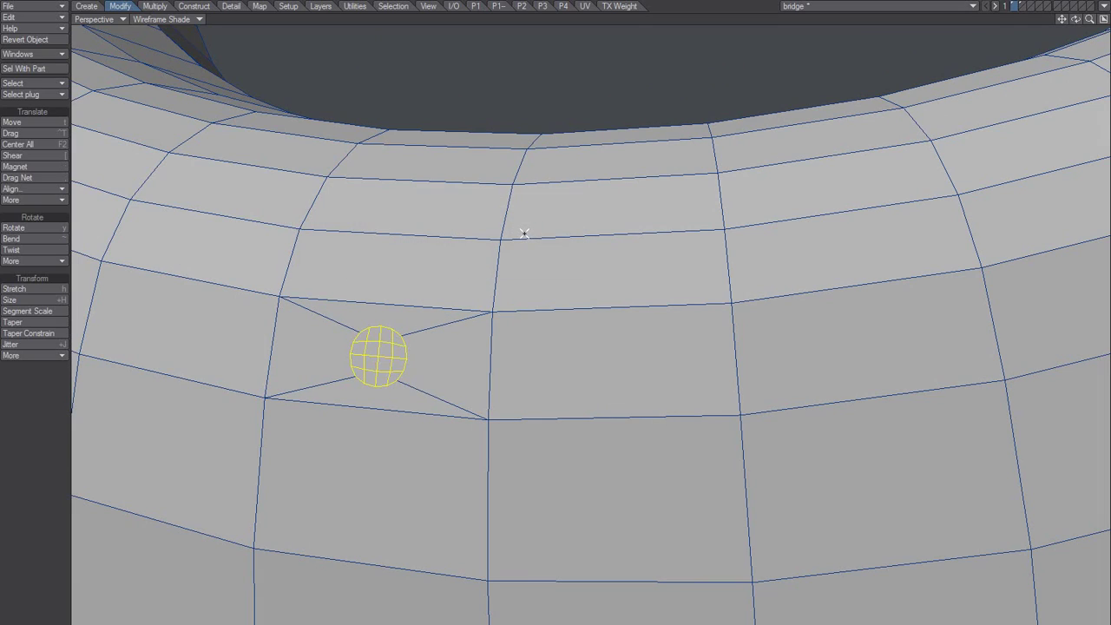
pyautogui.scroll(2, 382, 355)
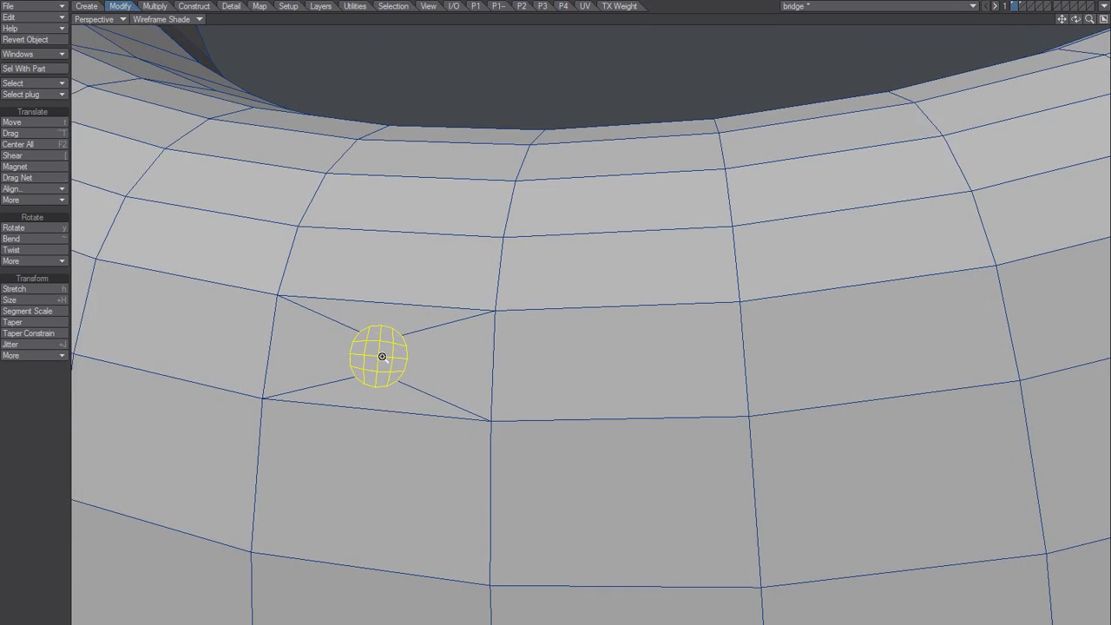
pyautogui.scroll(2, 405, 344)
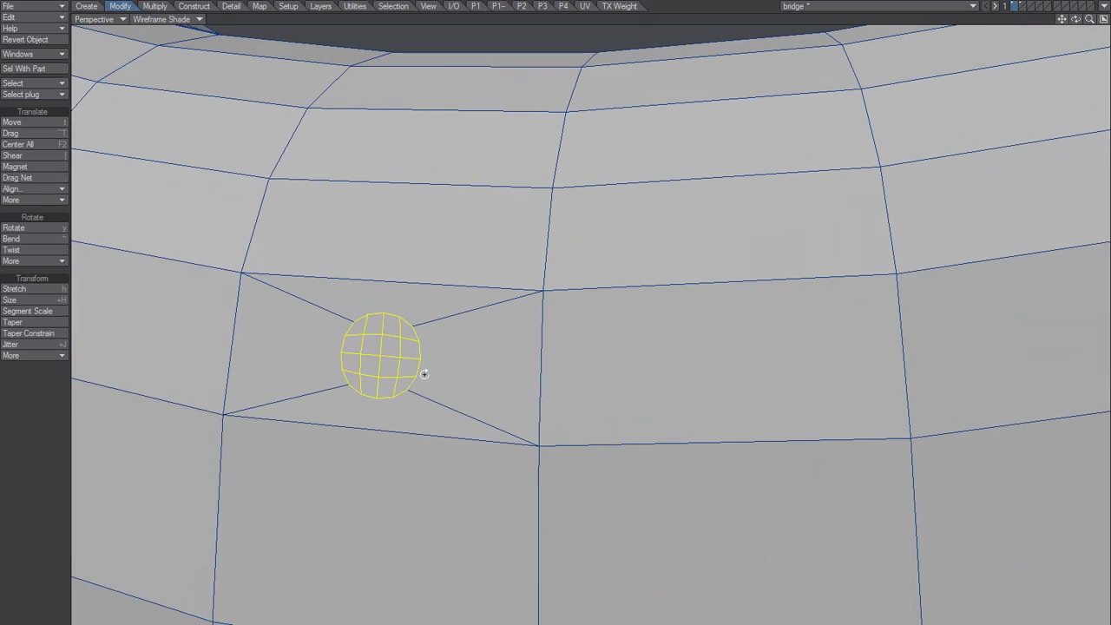
pyautogui.hotkey('shift', 'd')
pyautogui.click(531, 234)
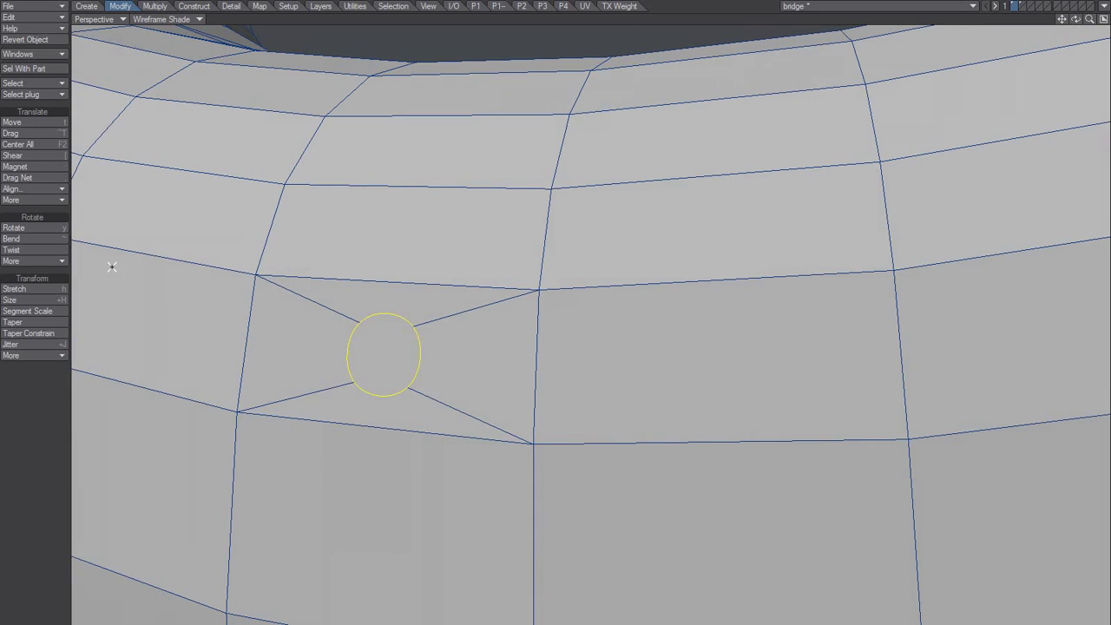
# Enlarge the round patch with the transform gizmo into a short cylinder and inspect it from the side
pyautogui.click(35, 200)
pyautogui.click(44, 199)
pyautogui.moveTo(418, 371)
pyautogui.keyDown('alt'); pyautogui.mouseDown()
pyautogui.moveTo(533, 359)
pyautogui.moveTo(397, 375)
pyautogui.mouseUp(); pyautogui.keyUp('alt')
pyautogui.click(383, 358)
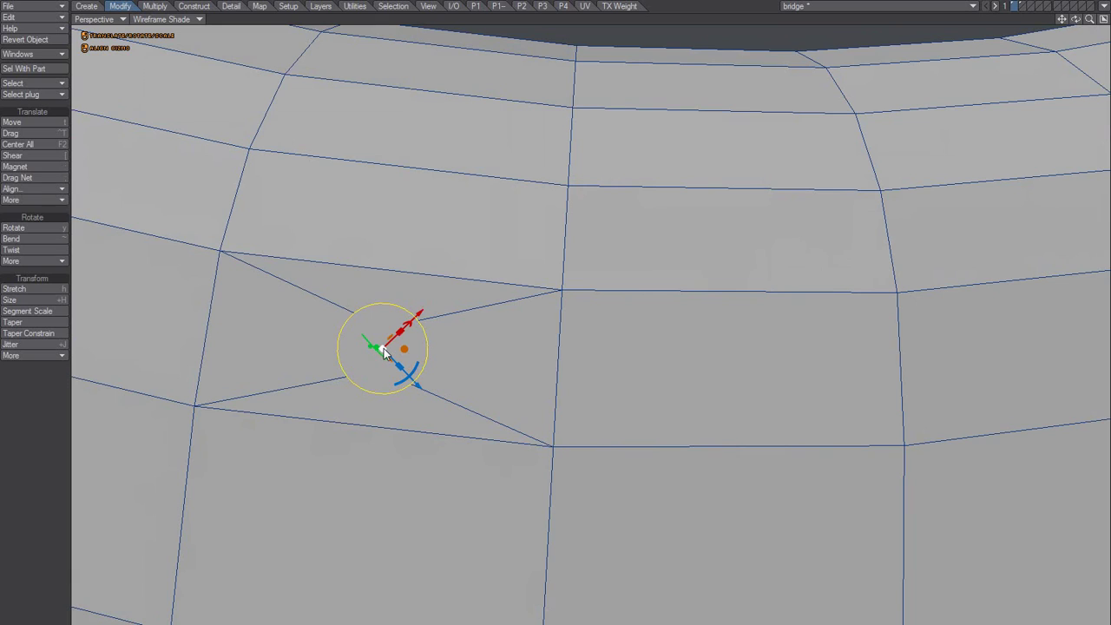
pyautogui.moveTo(384, 348); pyautogui.dragTo(438, 344, button='right')
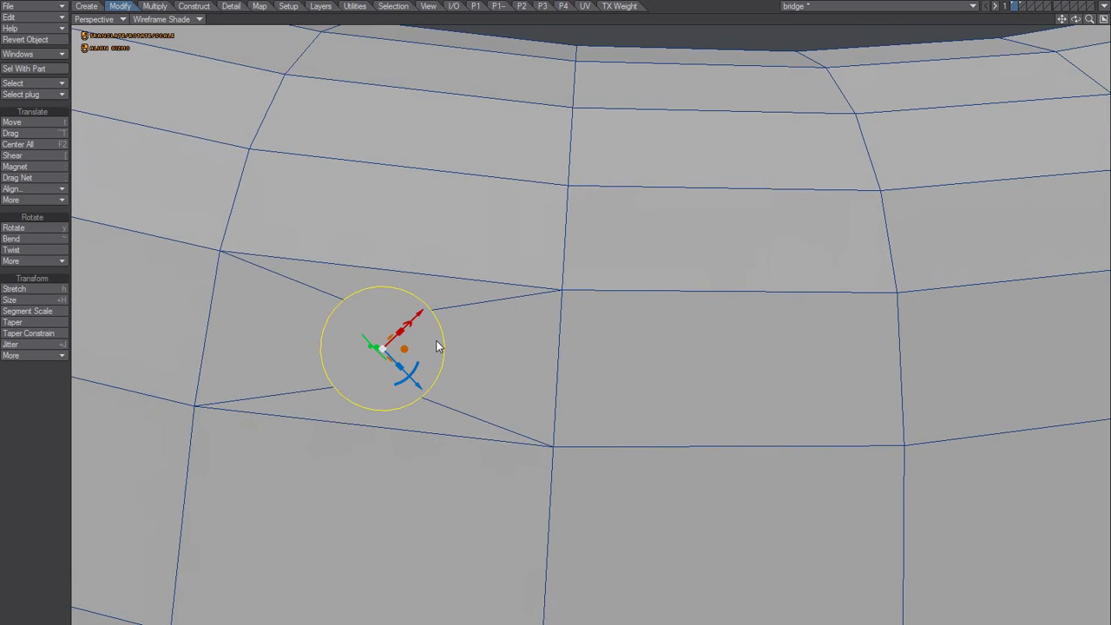
pyautogui.moveTo(466, 353)
pyautogui.keyDown('alt'); pyautogui.mouseDown()
pyautogui.moveTo(191, 355)
pyautogui.moveTo(536, 345)
pyautogui.moveTo(463, 353)
pyautogui.moveTo(472, 251)
pyautogui.moveTo(456, 188)
pyautogui.moveTo(447, 206)
pyautogui.mouseUp(); pyautogui.keyUp('alt')
pyautogui.moveTo(424, 248)
pyautogui.mouseDown(button='middle')
pyautogui.moveTo(446, 376)
pyautogui.moveTo(457, 361)
pyautogui.moveTo(499, 444)
pyautogui.moveTo(442, 370)
pyautogui.moveTo(607, 336)
pyautogui.moveTo(477, 303)
pyautogui.moveTo(379, 362)
pyautogui.moveTo(551, 456)
pyautogui.moveTo(682, 410)
pyautogui.moveTo(538, 399)
pyautogui.moveTo(575, 390)
pyautogui.moveTo(521, 365)
pyautogui.moveTo(421, 399)
pyautogui.moveTo(613, 437)
pyautogui.moveTo(446, 405)
pyautogui.moveTo(441, 389)
pyautogui.moveTo(598, 382)
pyautogui.moveTo(581, 424)
pyautogui.moveTo(494, 413)
pyautogui.moveTo(472, 382)
pyautogui.moveTo(523, 375)
pyautogui.moveTo(481, 385)
pyautogui.moveTo(462, 377)
pyautogui.mouseUp(button='middle')
# Round the point beside the cylinder with Rounder at 9 polygons, then lower to 6 with 10 mm inset
pyautogui.click(380, 363)
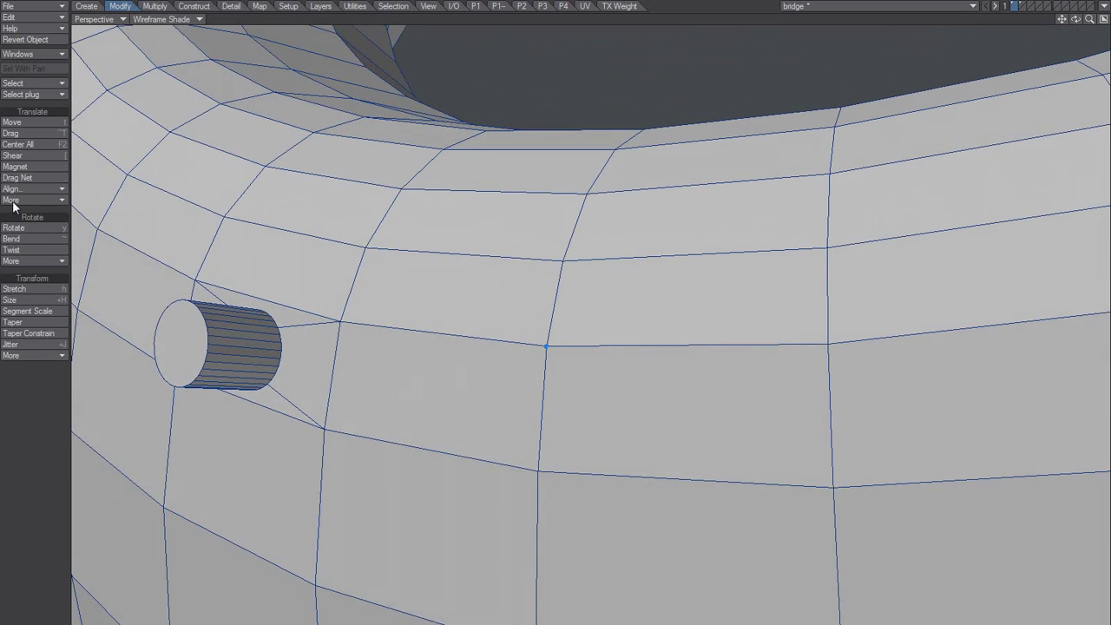
pyautogui.click(156, 8)
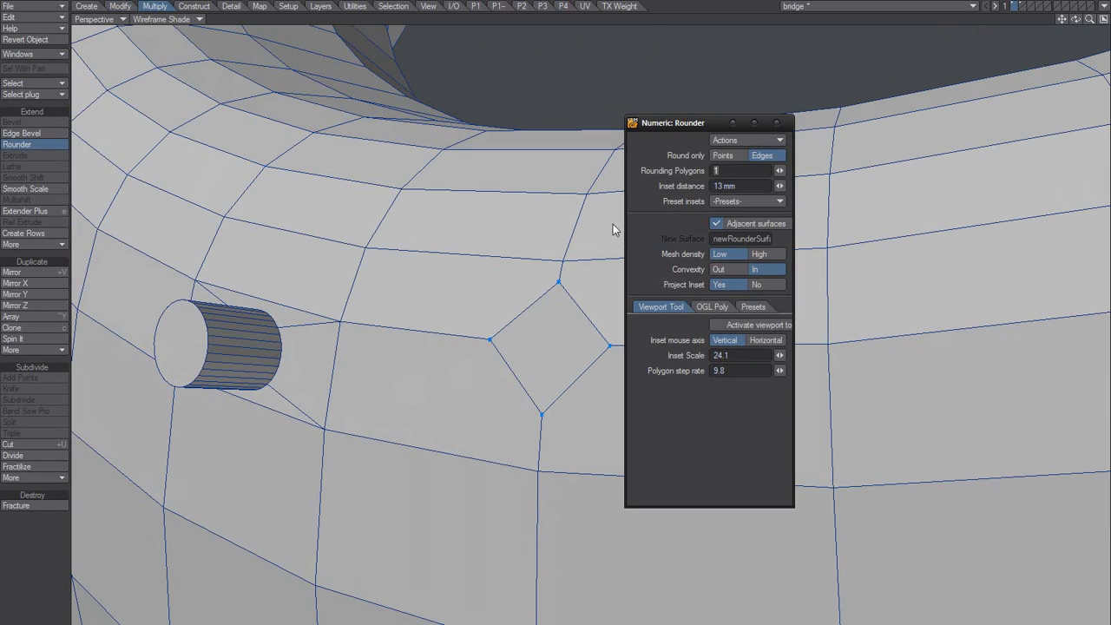
pyautogui.moveTo(671, 122); pyautogui.dragTo(702, 132)
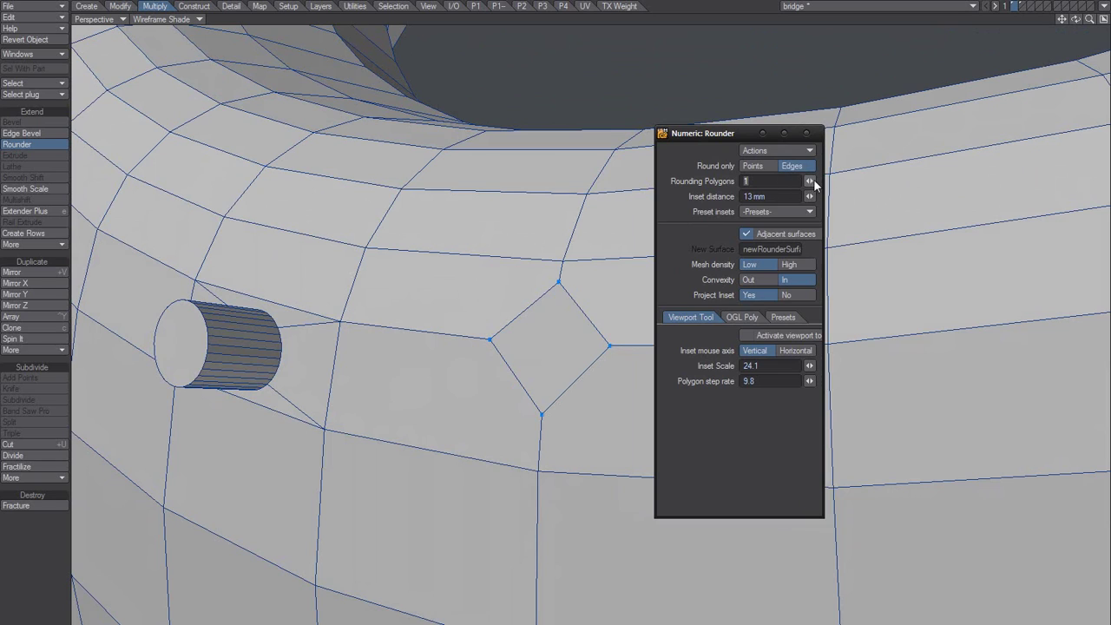
pyautogui.write('9')
pyautogui.press('Return')
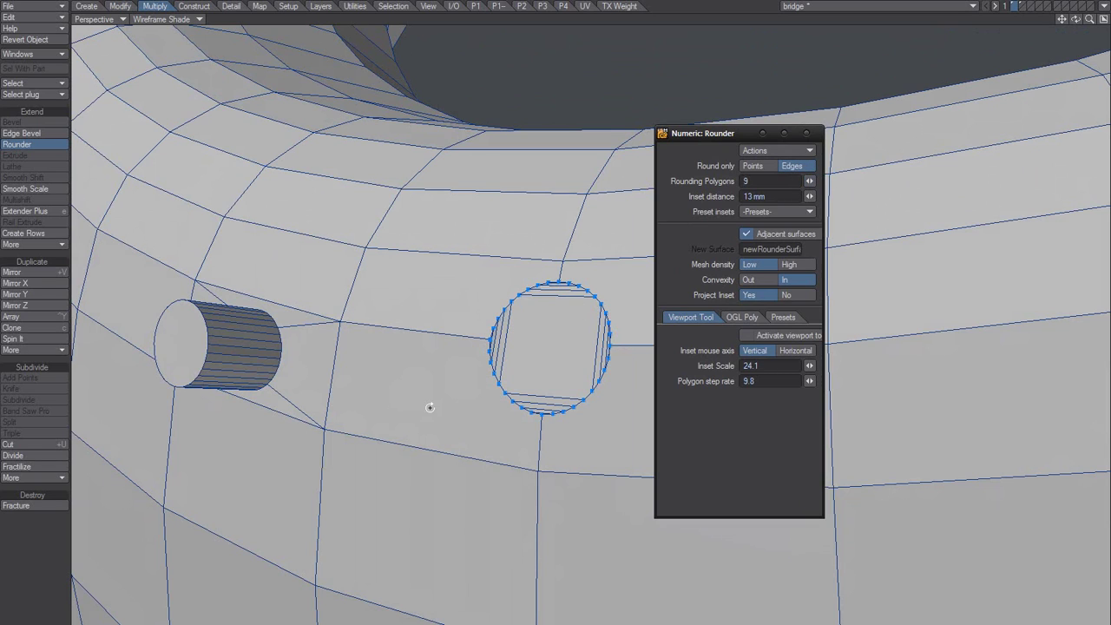
pyautogui.moveTo(430, 407)
pyautogui.keyDown('alt'); pyautogui.mouseDown()
pyautogui.moveTo(619, 426)
pyautogui.moveTo(541, 345)
pyautogui.moveTo(526, 384)
pyautogui.moveTo(556, 404)
pyautogui.mouseUp(); pyautogui.keyUp('alt')
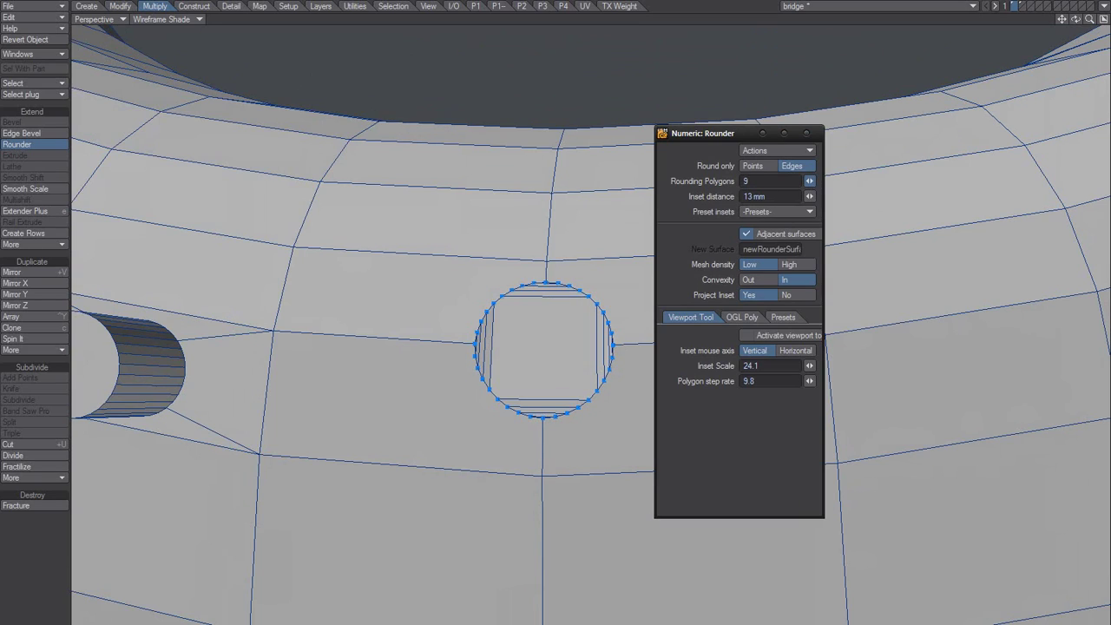
pyautogui.moveTo(809, 181); pyautogui.dragTo(800, 197)
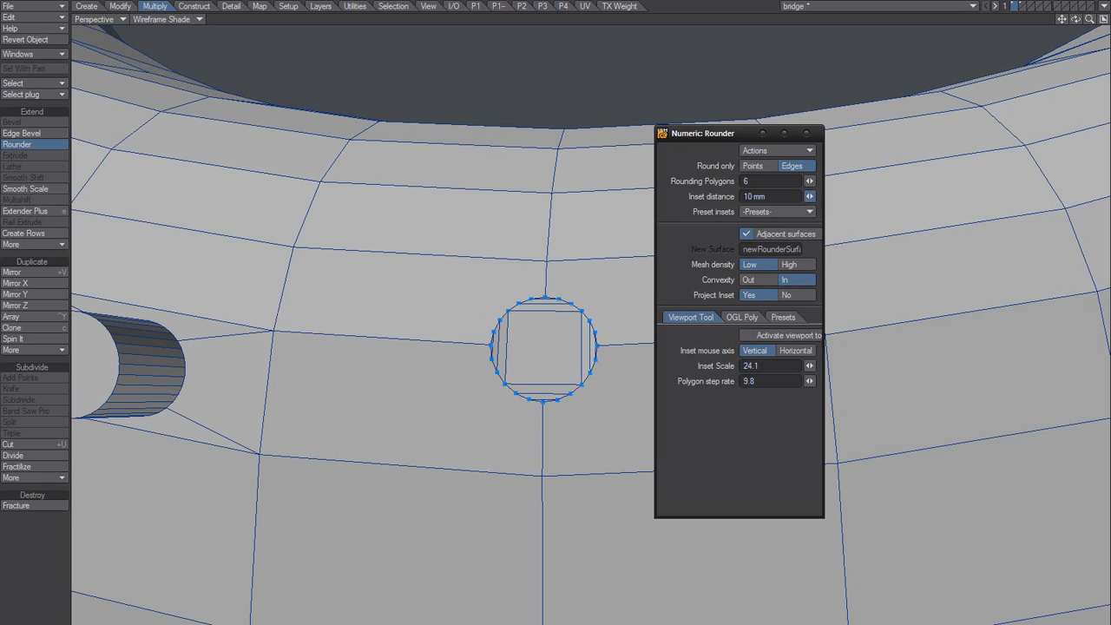
# Commit the rounded opening, drop Rounder, and double-click to select its round border loop
pyautogui.click(807, 136)
pyautogui.moveTo(575, 355)
pyautogui.keyDown('alt'); pyautogui.mouseDown()
pyautogui.moveTo(620, 384)
pyautogui.moveTo(529, 489)
pyautogui.moveTo(530, 382)
pyautogui.moveTo(544, 374)
pyautogui.moveTo(486, 477)
pyautogui.moveTo(509, 367)
pyautogui.moveTo(546, 359)
pyautogui.moveTo(484, 340)
pyautogui.moveTo(585, 390)
pyautogui.moveTo(528, 431)
pyautogui.moveTo(548, 324)
pyautogui.mouseUp(); pyautogui.keyUp('alt')
pyautogui.press('space')
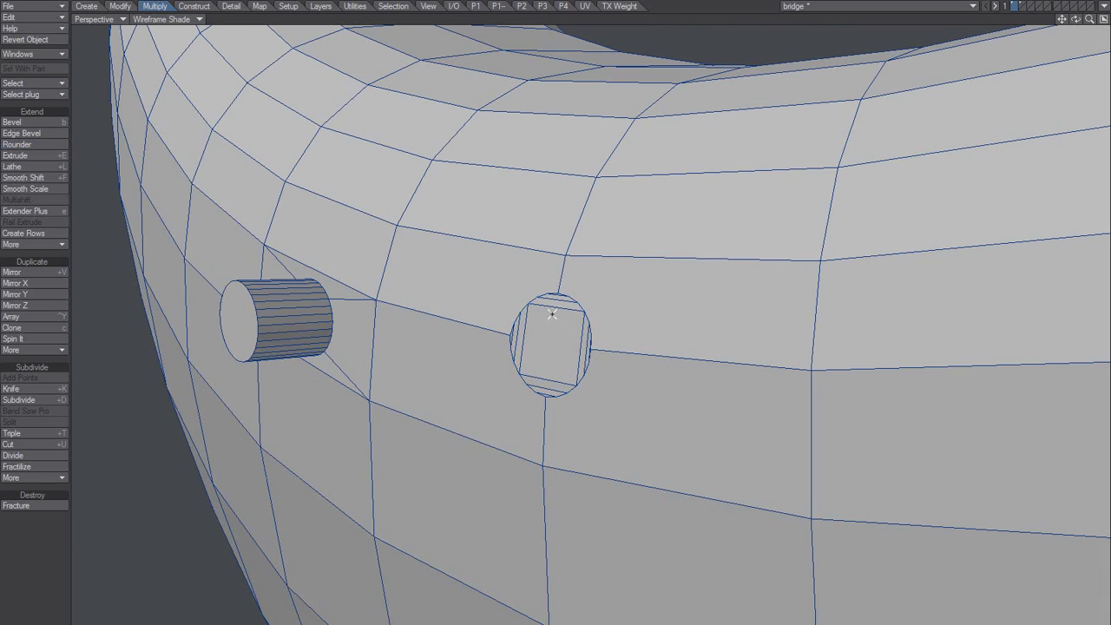
pyautogui.doubleClick(554, 341)
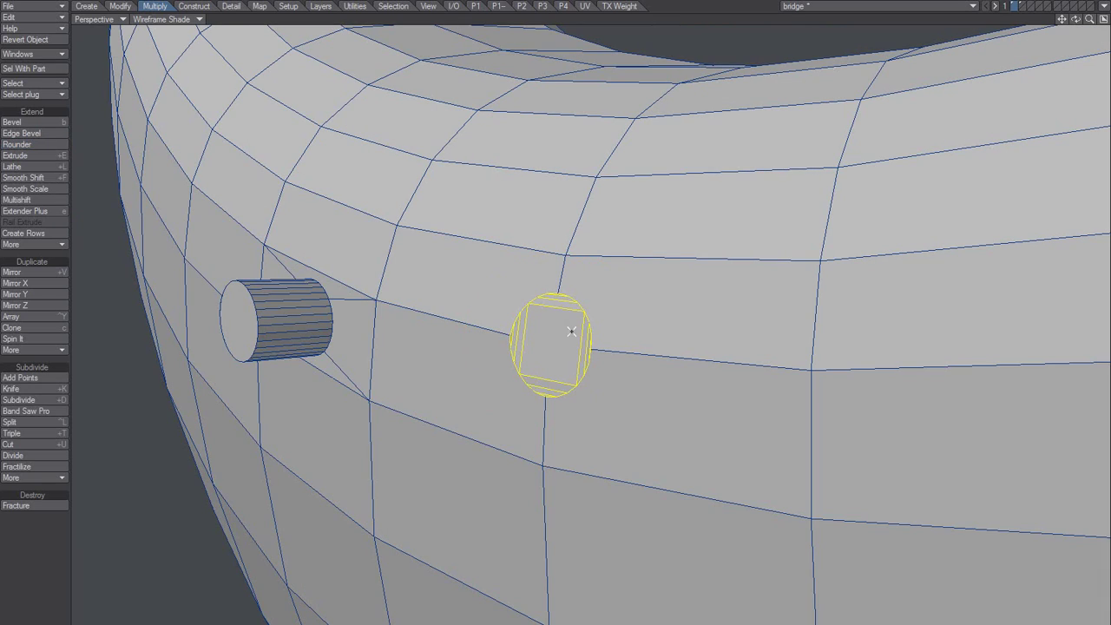
pyautogui.moveTo(538, 412)
pyautogui.keyDown('alt'); pyautogui.mouseDown()
pyautogui.moveTo(650, 315)
pyautogui.moveTo(620, 459)
pyautogui.moveTo(548, 321)
pyautogui.moveTo(570, 405)
pyautogui.moveTo(550, 391)
pyautogui.moveTo(596, 455)
pyautogui.moveTo(546, 364)
pyautogui.moveTo(513, 454)
pyautogui.moveTo(540, 509)
pyautogui.moveTo(499, 379)
pyautogui.moveTo(603, 449)
pyautogui.moveTo(565, 340)
pyautogui.moveTo(547, 344)
pyautogui.moveTo(545, 330)
pyautogui.mouseUp(); pyautogui.keyUp('alt')
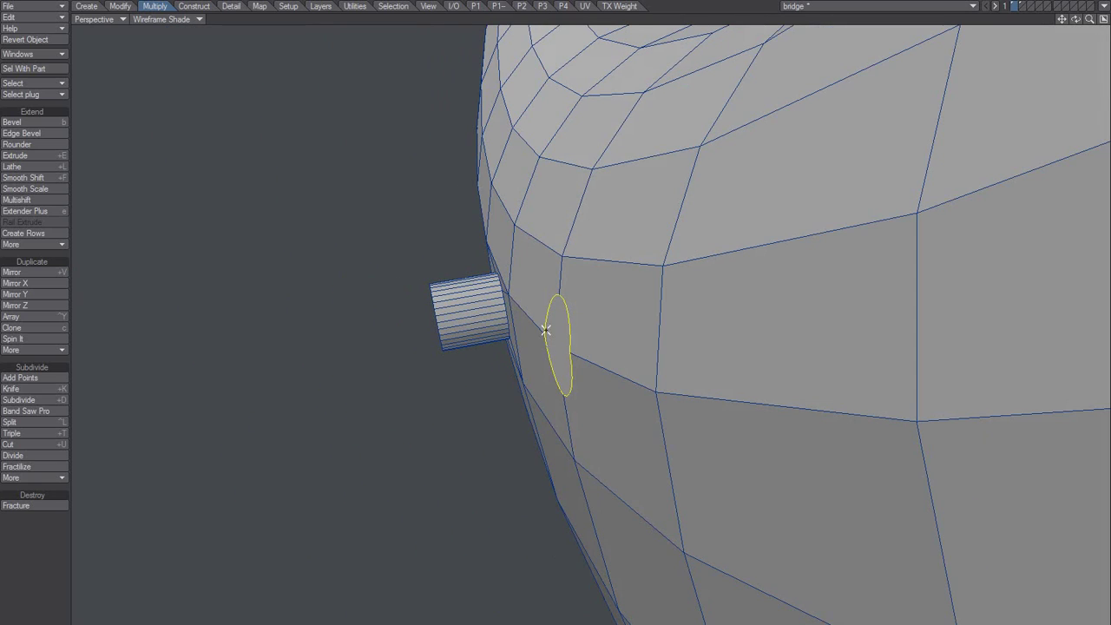
pyautogui.moveTo(493, 409)
pyautogui.keyDown('alt'); pyautogui.mouseDown()
pyautogui.moveTo(637, 342)
pyautogui.moveTo(558, 397)
pyautogui.moveTo(429, 376)
pyautogui.mouseUp(); pyautogui.keyUp('alt')
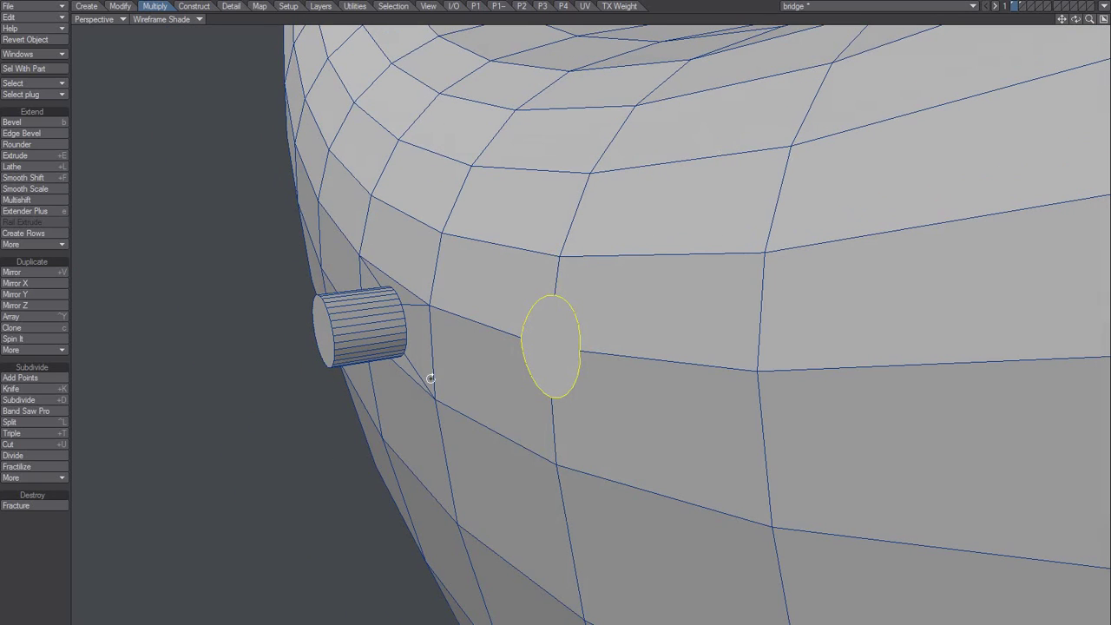
# Flatten the round opening along its surface normal
pyautogui.click(238, 7)
pyautogui.click(54, 295)
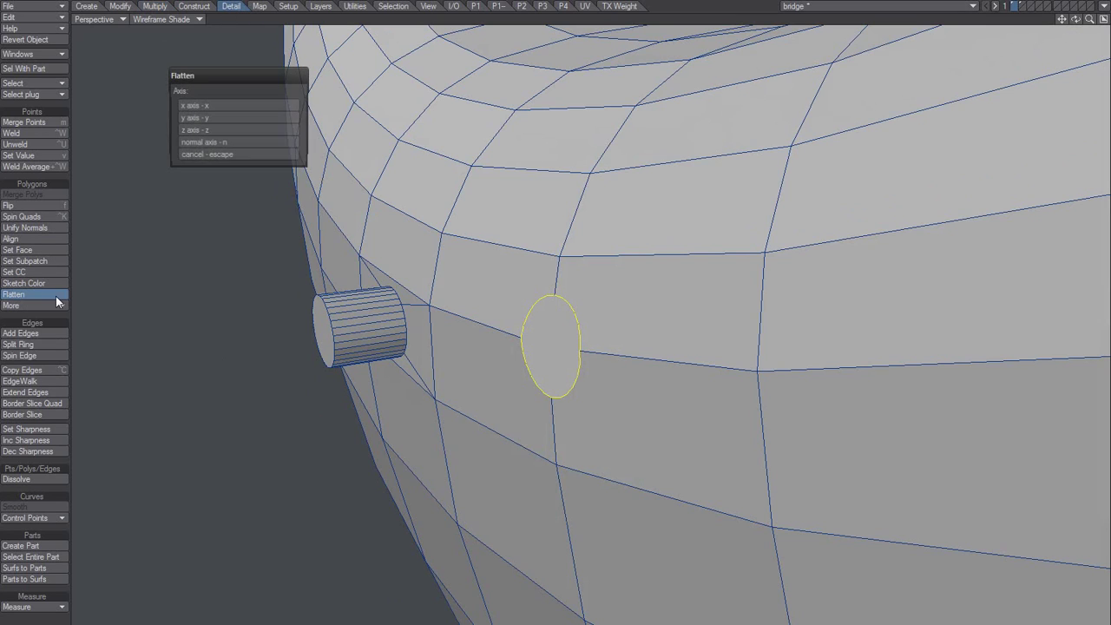
pyautogui.click(206, 143)
pyautogui.moveTo(536, 376)
pyautogui.keyDown('alt'); pyautogui.mouseDown()
pyautogui.moveTo(634, 266)
pyautogui.moveTo(389, 446)
pyautogui.moveTo(526, 384)
pyautogui.moveTo(508, 370)
pyautogui.moveTo(553, 330)
pyautogui.moveTo(573, 352)
pyautogui.mouseUp(); pyautogui.keyUp('alt')
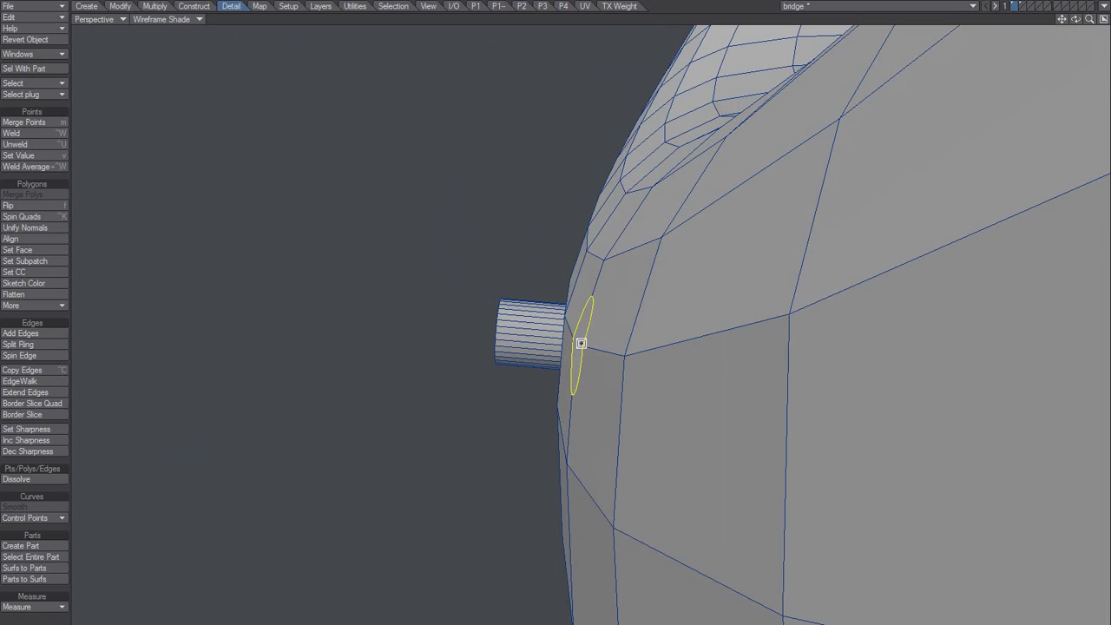
# Form the second short cylinder at the flattened opening
pyautogui.moveTo(581, 342)
pyautogui.mouseDown()
pyautogui.moveTo(588, 251)
pyautogui.moveTo(572, 256)
pyautogui.mouseUp()
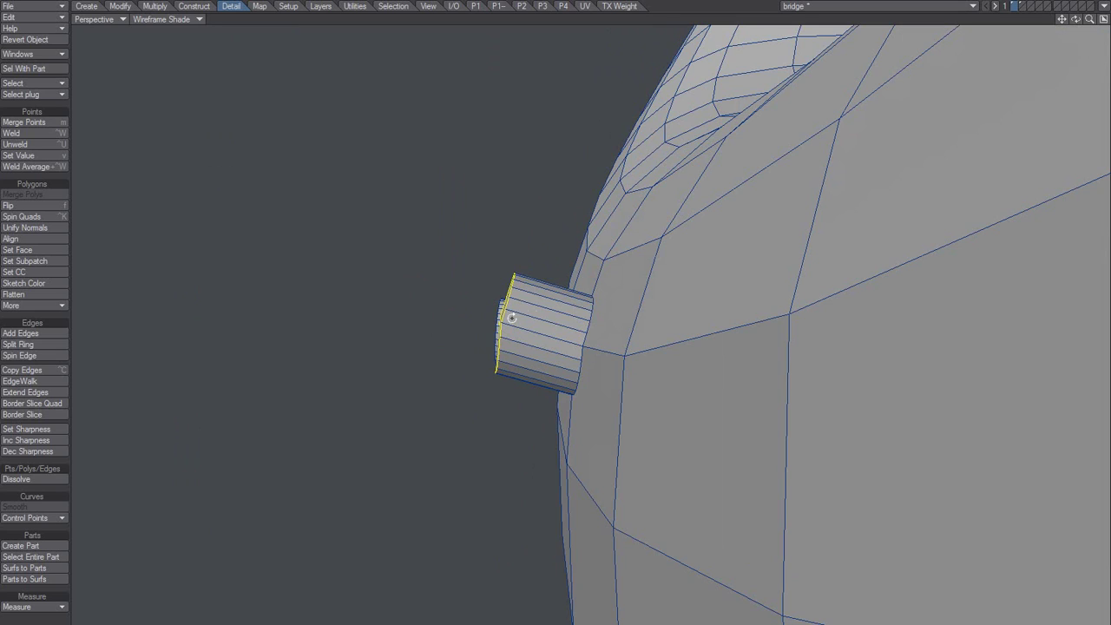
pyautogui.scroll(-3, 512, 318)
pyautogui.scroll(2, 550, 325)
pyautogui.scroll(2, 523, 325)
pyautogui.keyDown('alt'); pyautogui.moveTo(524, 325); pyautogui.dragTo(502, 314); pyautogui.keyUp('alt')
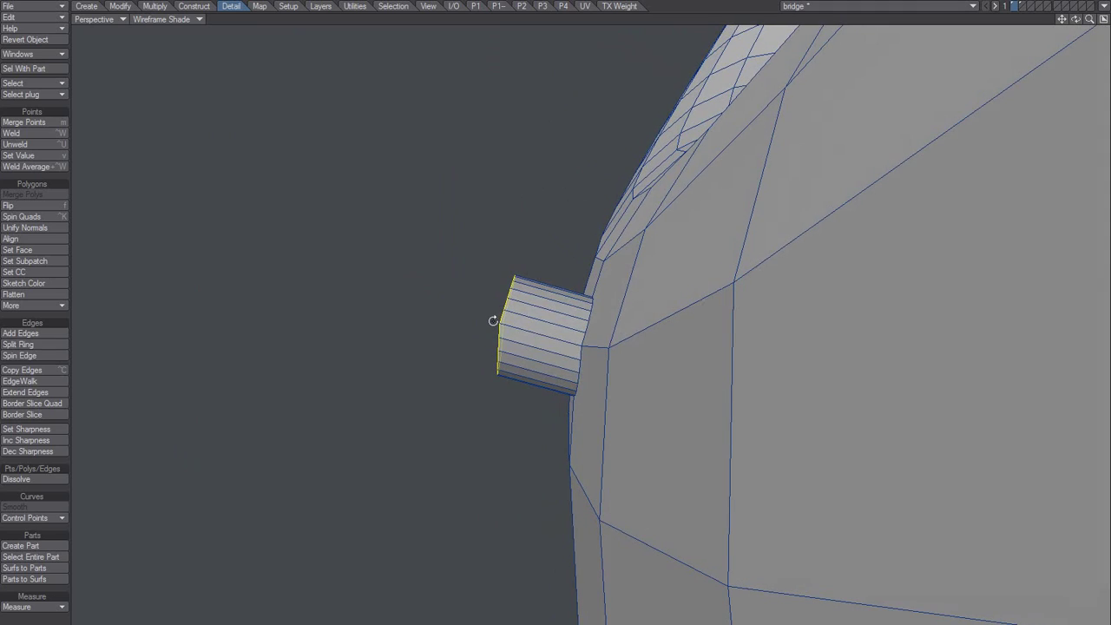
pyautogui.keyDown('alt'); pyautogui.moveTo(493, 321); pyautogui.dragTo(533, 323); pyautogui.keyUp('alt')
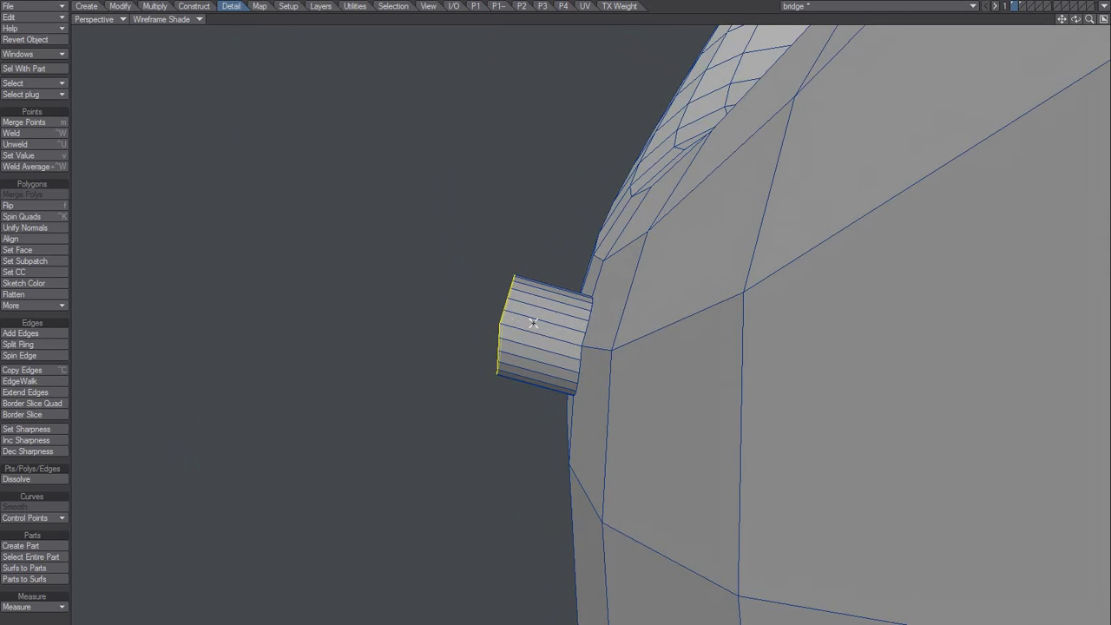
# Flatten the new cylinder's outer end cap along its normal
pyautogui.click(31, 294)
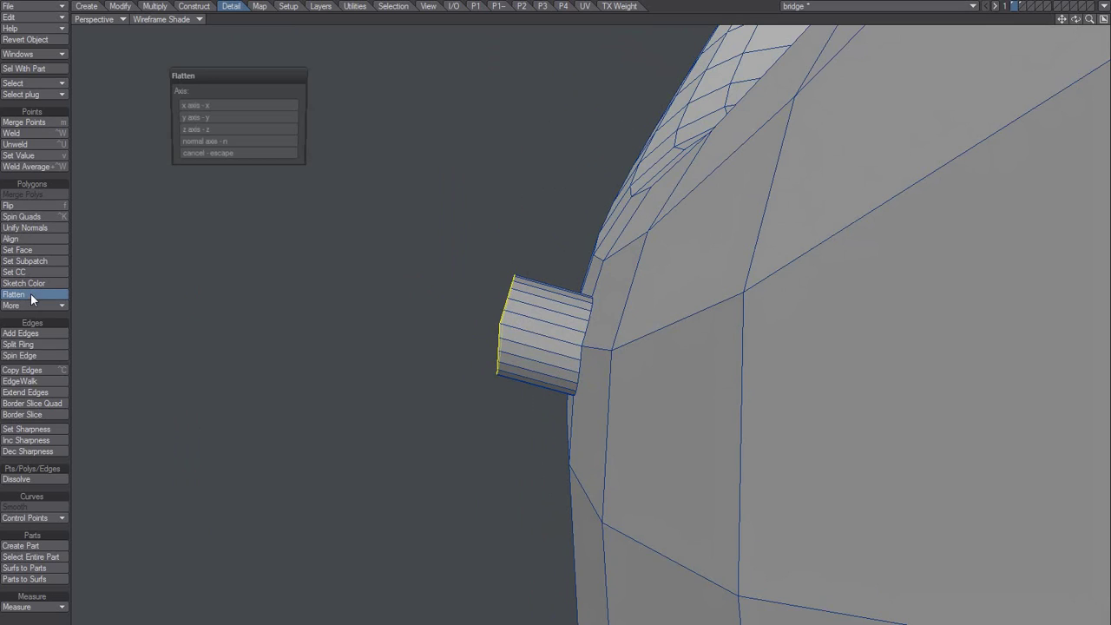
pyautogui.click(207, 144)
pyautogui.click(171, 168)
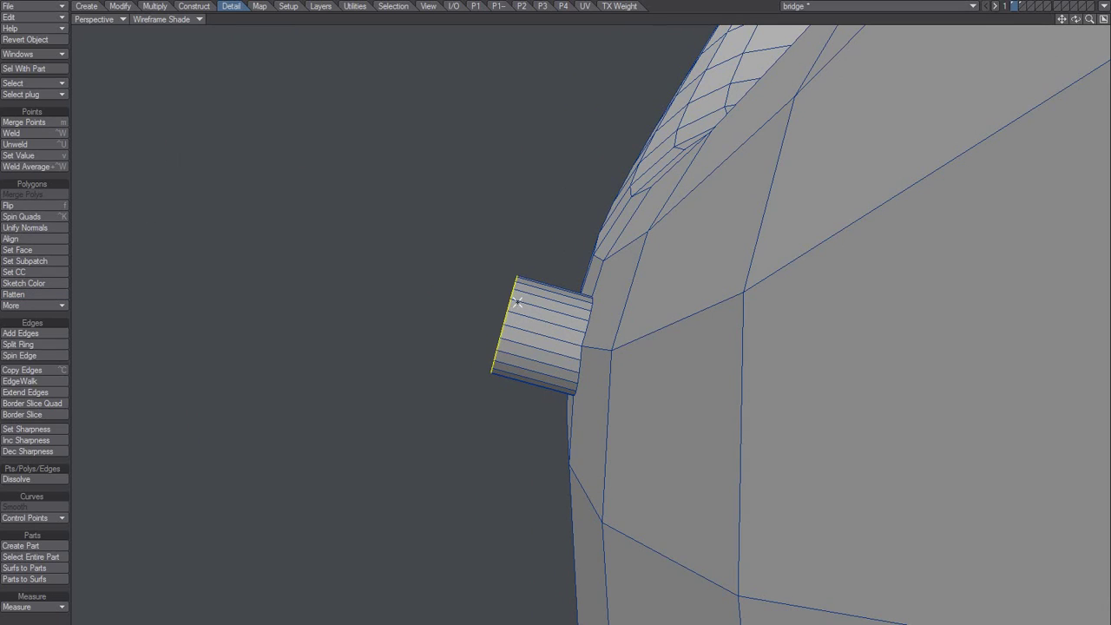
pyautogui.keyDown('alt'); pyautogui.moveTo(568, 335); pyautogui.dragTo(509, 318); pyautogui.keyUp('alt')
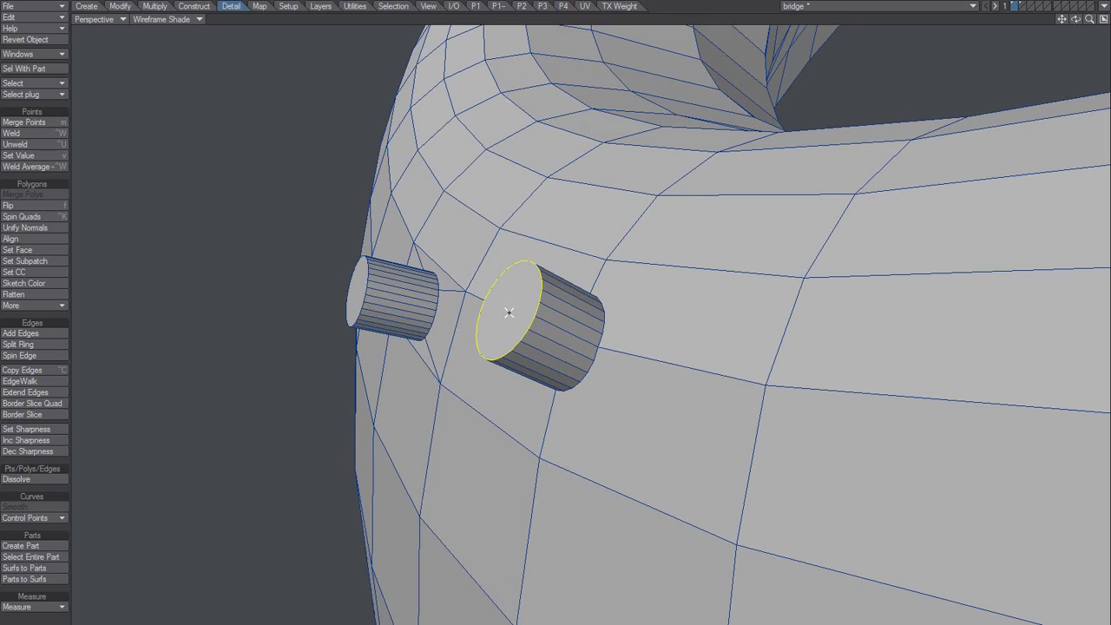
# Clear the selection, check the cylinder end loop, and orbit to a plain area of the torus
pyautogui.press('/')
pyautogui.moveTo(509, 434)
pyautogui.keyDown('alt'); pyautogui.mouseDown()
pyautogui.moveTo(669, 303)
pyautogui.moveTo(477, 481)
pyautogui.moveTo(611, 452)
pyautogui.moveTo(533, 456)
pyautogui.moveTo(459, 483)
pyautogui.moveTo(404, 521)
pyautogui.mouseUp(); pyautogui.keyUp('alt')
pyautogui.click(575, 389)
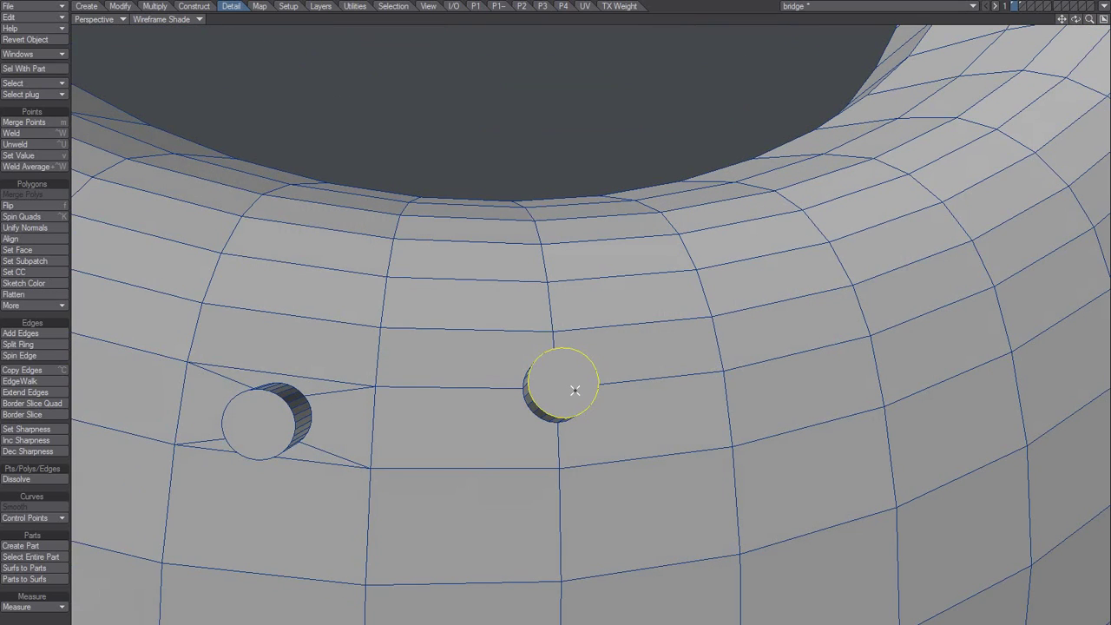
pyautogui.press('/')
pyautogui.moveTo(457, 446)
pyautogui.keyDown('alt'); pyautogui.mouseDown()
pyautogui.moveTo(454, 466)
pyautogui.moveTo(544, 440)
pyautogui.moveTo(582, 395)
pyautogui.moveTo(449, 431)
pyautogui.moveTo(548, 420)
pyautogui.moveTo(513, 456)
pyautogui.moveTo(523, 481)
pyautogui.moveTo(574, 479)
pyautogui.mouseUp(); pyautogui.keyUp('alt')
pyautogui.moveTo(429, 509)
pyautogui.keyDown('alt'); pyautogui.mouseDown()
pyautogui.moveTo(540, 471)
pyautogui.moveTo(401, 483)
pyautogui.mouseUp(); pyautogui.keyUp('alt')
# Split a plain quad face at its centre with Subdivide More
pyautogui.click(401, 483)
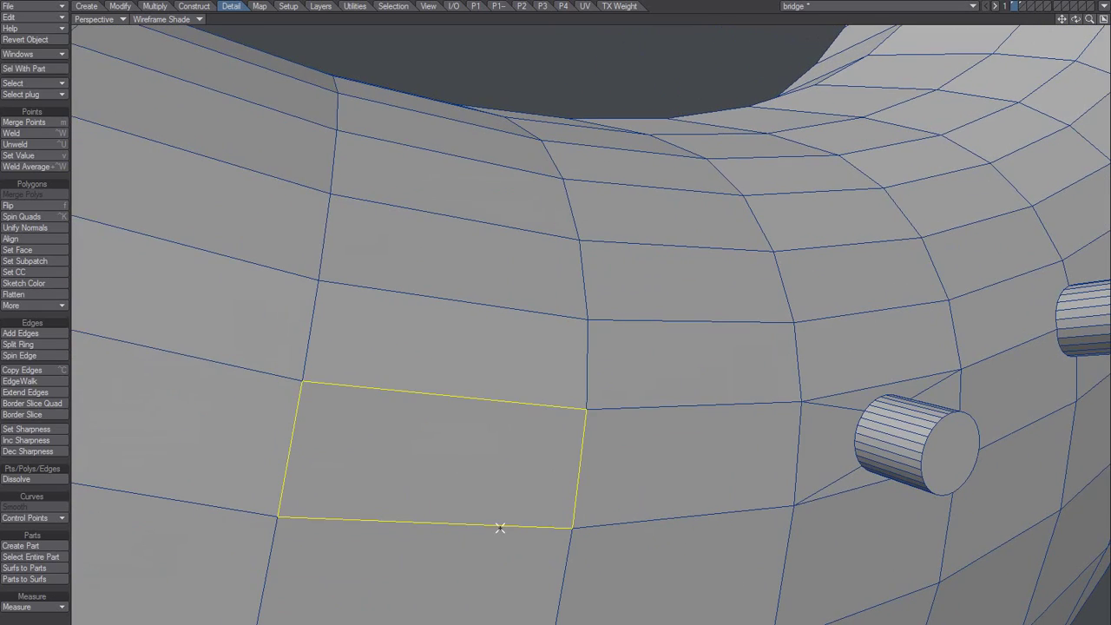
pyautogui.moveTo(500, 528)
pyautogui.keyDown('alt'); pyautogui.mouseDown()
pyautogui.moveTo(590, 318)
pyautogui.moveTo(430, 458)
pyautogui.mouseUp(); pyautogui.keyUp('alt')
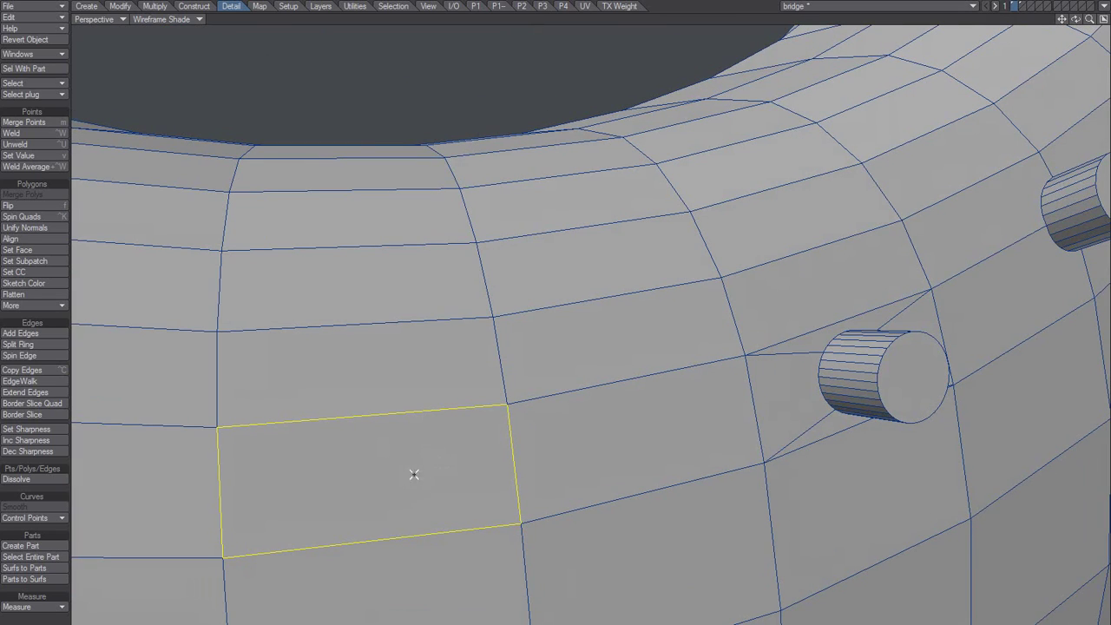
pyautogui.click(156, 7)
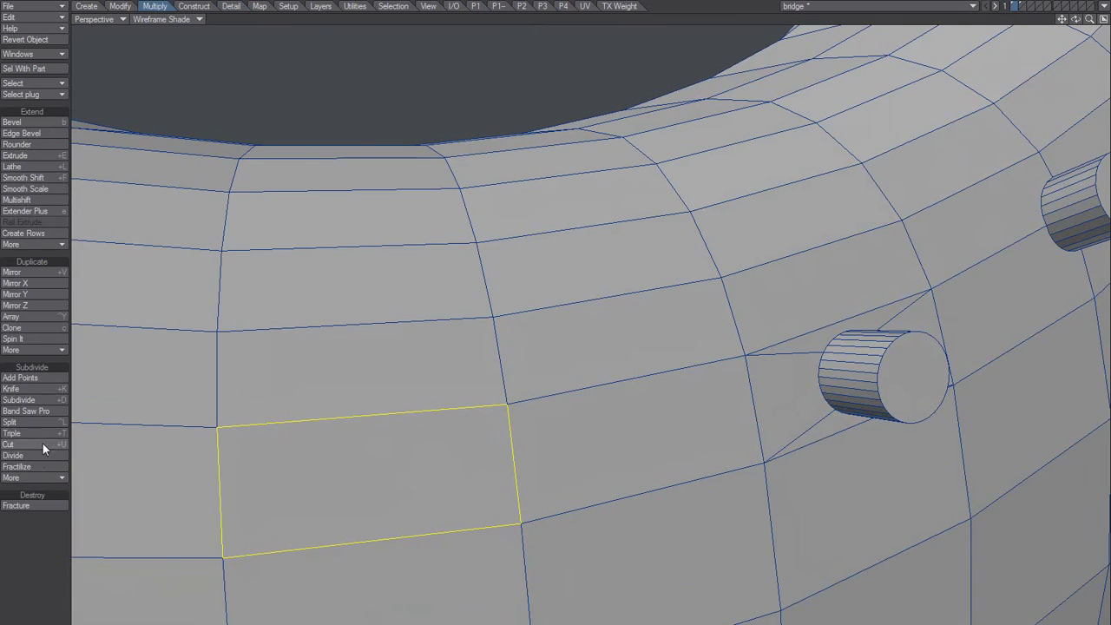
pyautogui.click(50, 477)
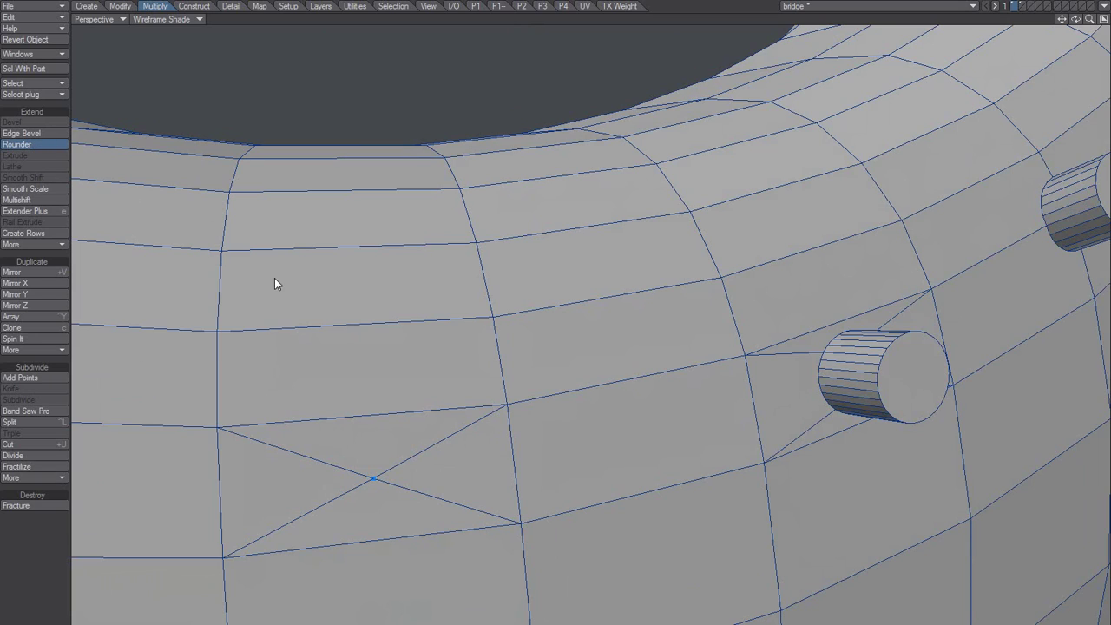
# Try rounding the new centre point into a square inset with 1 rounding polygon, then undo it
pyautogui.press('n')
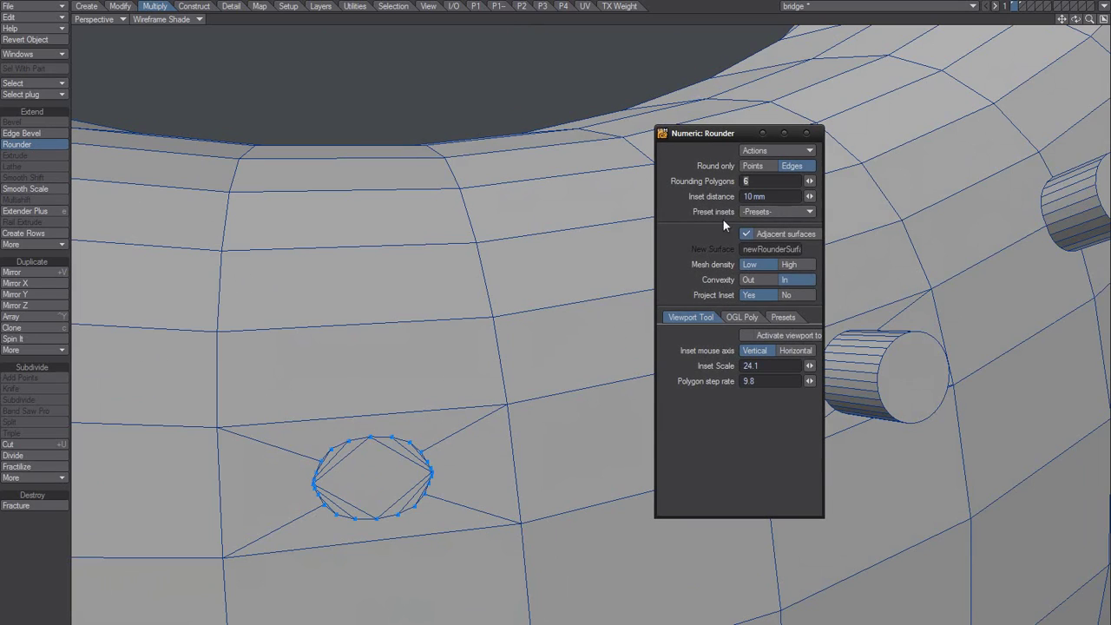
pyautogui.keyDown('alt'); pyautogui.moveTo(431, 489); pyautogui.dragTo(516, 404); pyautogui.keyUp('alt')
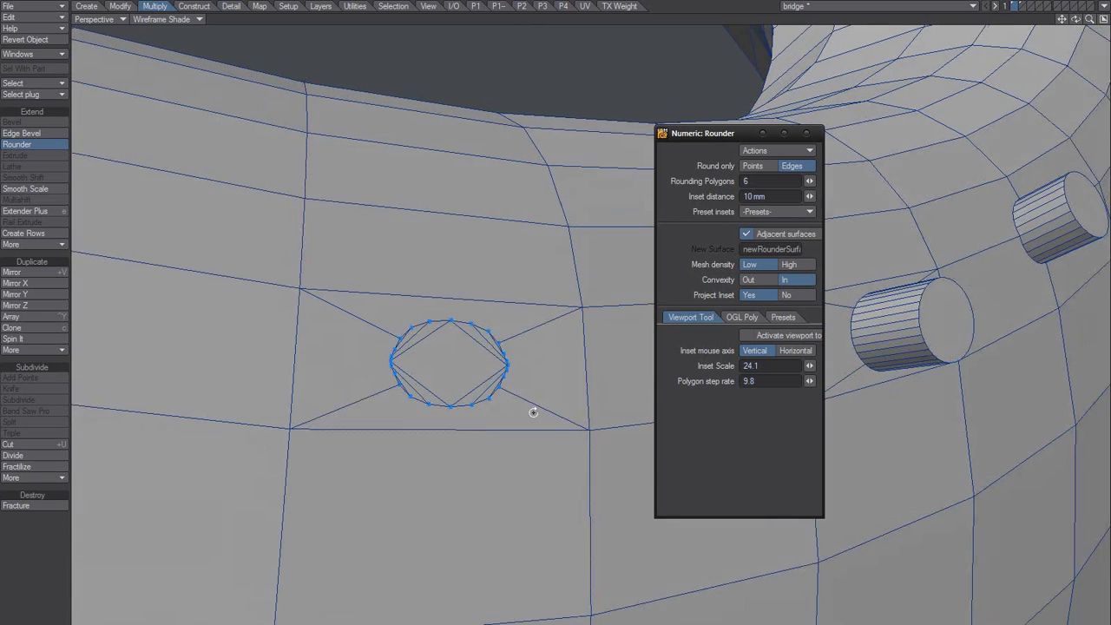
pyautogui.scroll(3, 551, 397)
pyautogui.moveTo(809, 180); pyautogui.dragTo(804, 184)
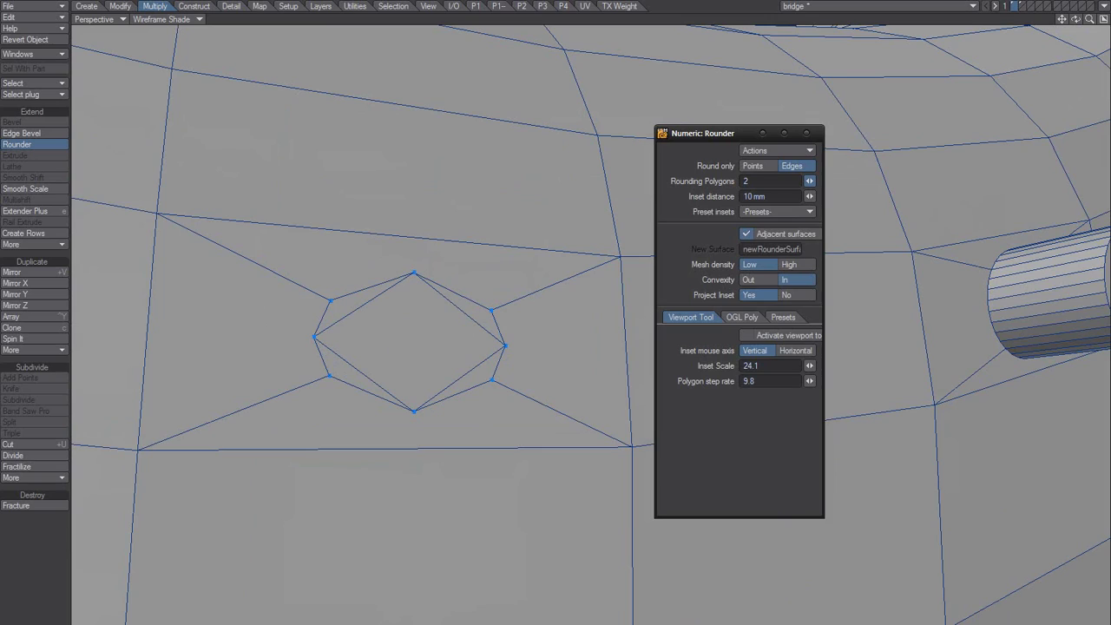
pyautogui.moveTo(804, 184); pyautogui.dragTo(797, 185)
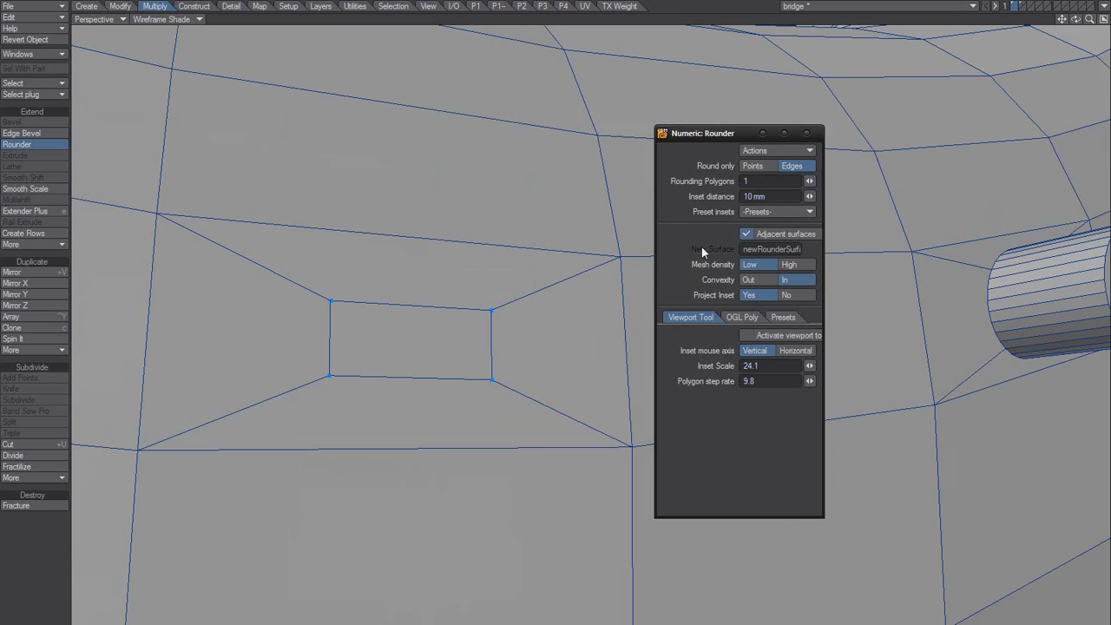
pyautogui.moveTo(810, 182)
pyautogui.mouseDown()
pyautogui.moveTo(838, 181)
pyautogui.moveTo(798, 182)
pyautogui.mouseUp()
pyautogui.click(807, 135)
pyautogui.hotkey('ctrl', 'z')
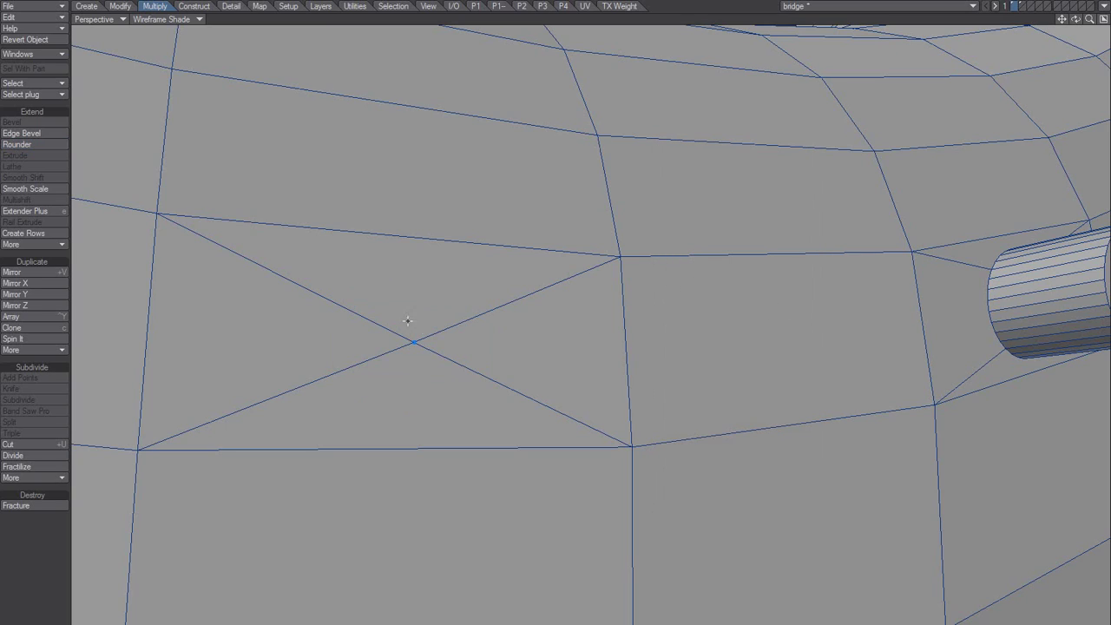
# Undo the Rounder to restore the plain quad and orbit toward the cylinders
pyautogui.hotkey('ctrl', 'z')
pyautogui.click(68, 556)
pyautogui.moveTo(579, 325)
pyautogui.keyDown('alt'); pyautogui.mouseDown()
pyautogui.moveTo(692, 357)
pyautogui.moveTo(744, 397)
pyautogui.moveTo(472, 402)
pyautogui.moveTo(745, 448)
pyautogui.moveTo(526, 486)
pyautogui.moveTo(513, 454)
pyautogui.moveTo(578, 367)
pyautogui.moveTo(614, 417)
pyautogui.moveTo(819, 290)
pyautogui.moveTo(738, 208)
pyautogui.mouseUp(); pyautogui.keyUp('alt')
pyautogui.moveTo(672, 265)
pyautogui.keyDown('alt'); pyautogui.mouseDown()
pyautogui.moveTo(477, 379)
pyautogui.moveTo(686, 472)
pyautogui.moveTo(900, 281)
pyautogui.moveTo(912, 285)
pyautogui.moveTo(697, 384)
pyautogui.moveTo(717, 404)
pyautogui.moveTo(658, 395)
pyautogui.moveTo(628, 446)
pyautogui.moveTo(608, 414)
pyautogui.moveTo(642, 445)
pyautogui.moveTo(663, 428)
pyautogui.mouseUp(); pyautogui.keyUp('alt')
# Select a torus quad beside the cylinders and bevel-inset it into a smaller face
pyautogui.click(419, 409)
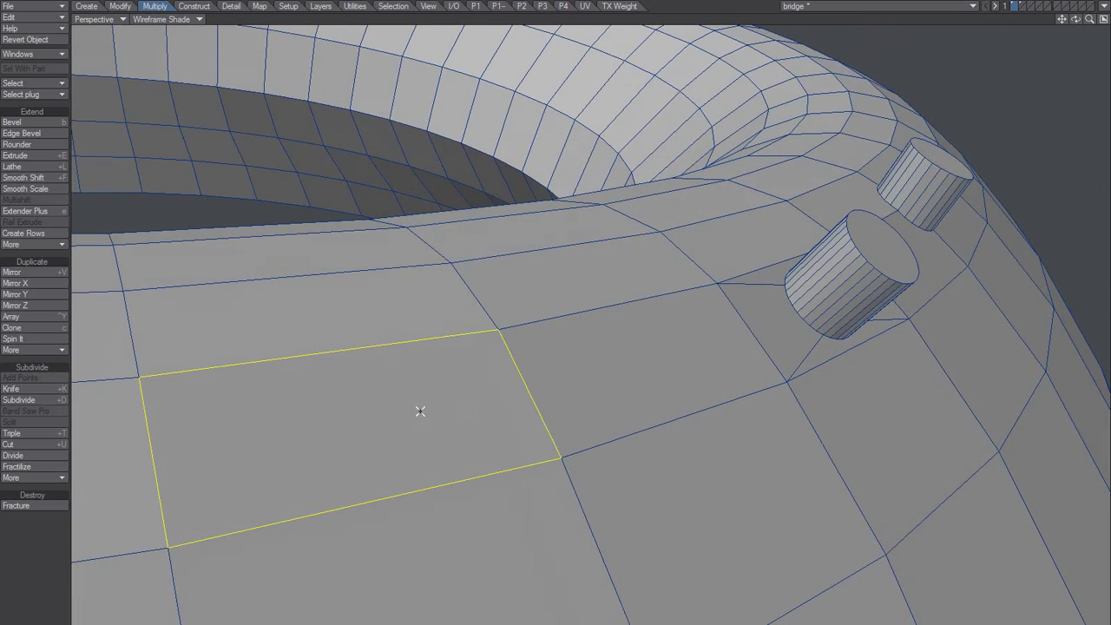
pyautogui.moveTo(420, 408)
pyautogui.keyDown('alt'); pyautogui.mouseDown()
pyautogui.moveTo(446, 442)
pyautogui.moveTo(423, 401)
pyautogui.moveTo(521, 449)
pyautogui.moveTo(581, 442)
pyautogui.moveTo(607, 456)
pyautogui.mouseUp(); pyautogui.keyUp('alt')
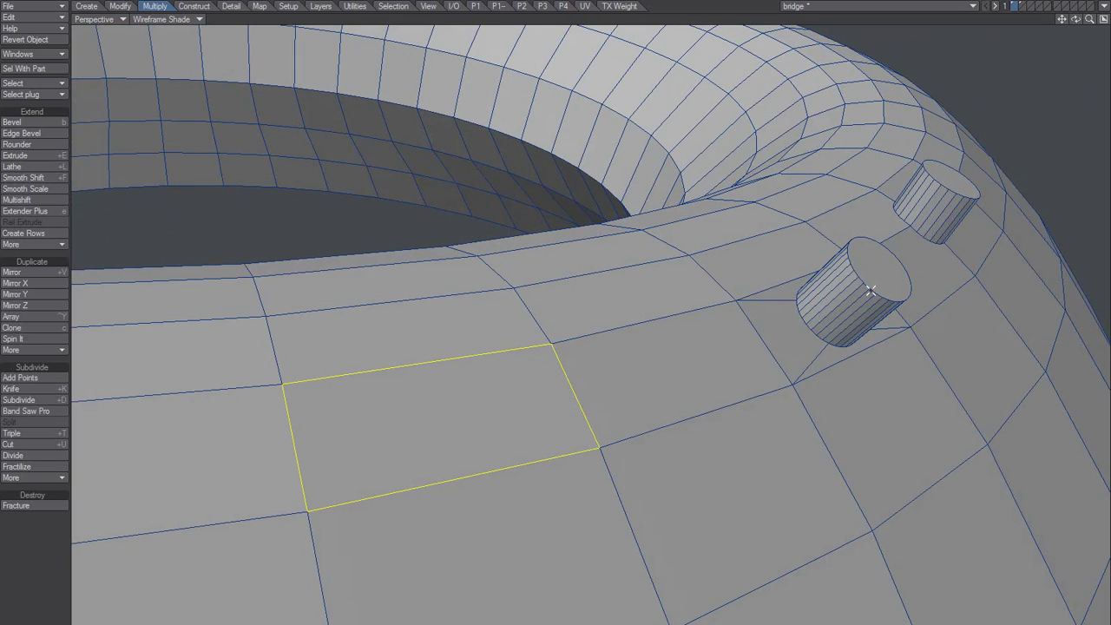
pyautogui.moveTo(606, 512)
pyautogui.keyDown('alt'); pyautogui.mouseDown()
pyautogui.moveTo(526, 556)
pyautogui.moveTo(598, 538)
pyautogui.moveTo(465, 445)
pyautogui.mouseUp(); pyautogui.keyUp('alt')
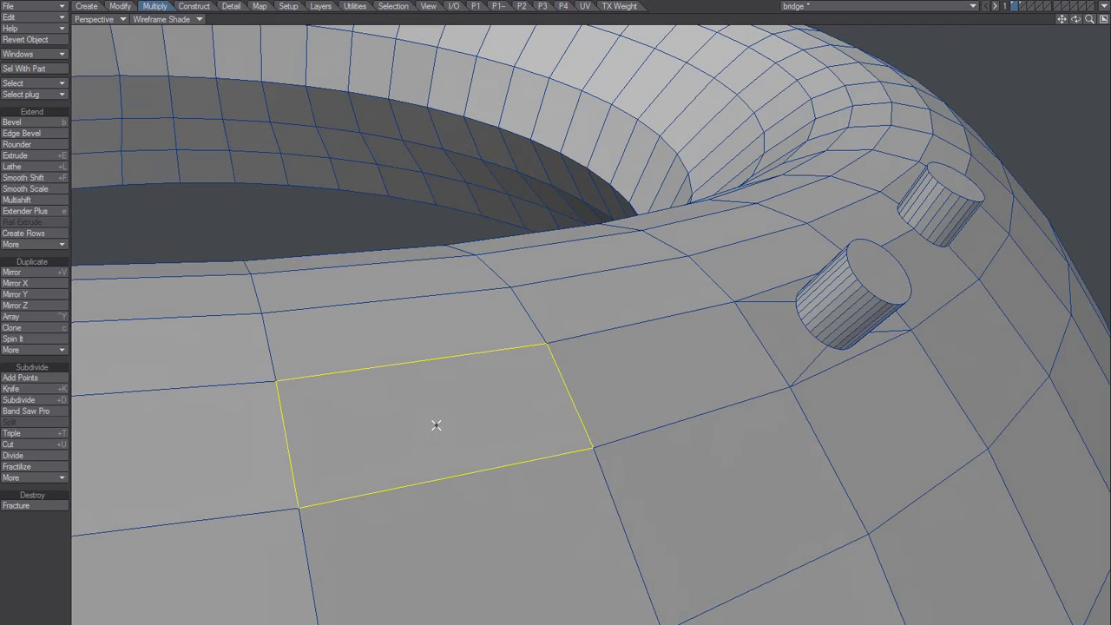
pyautogui.keyDown('alt'); pyautogui.moveTo(503, 432); pyautogui.dragTo(367, 460); pyautogui.keyUp('alt')
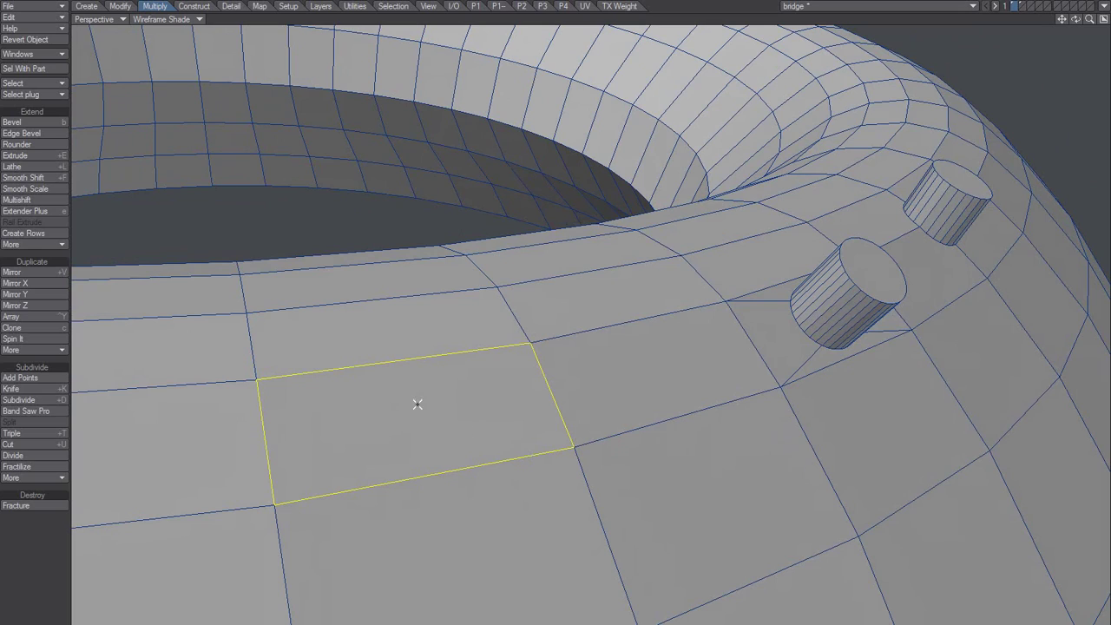
pyautogui.press('b')
pyautogui.moveTo(452, 407); pyautogui.dragTo(416, 418)
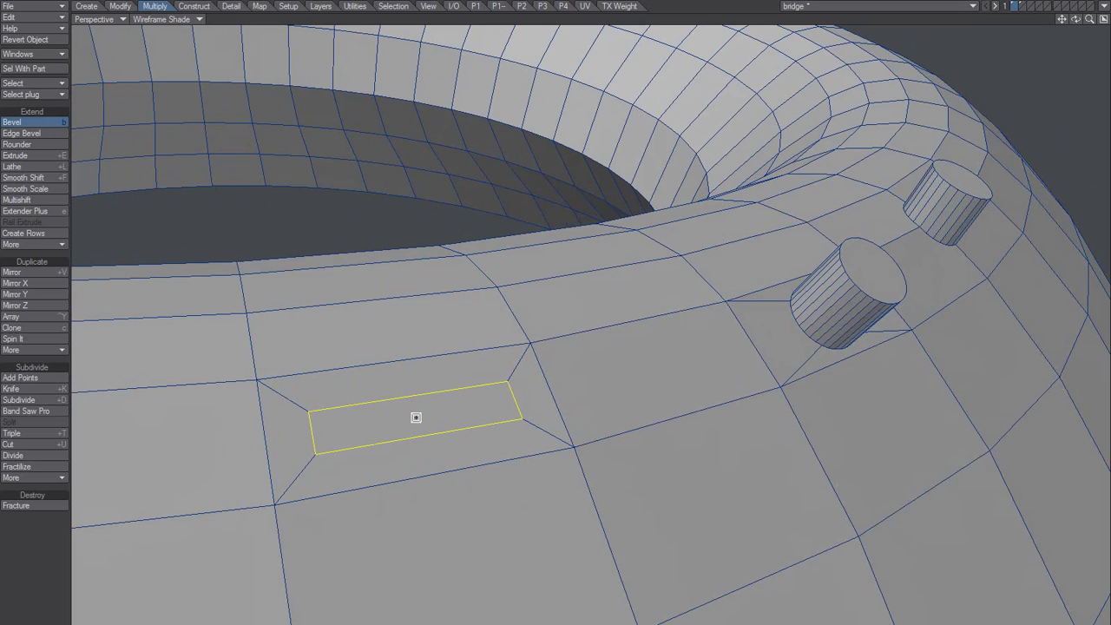
pyautogui.press('space')
# Scale the inset face narrower and taller into a near-square
pyautogui.hotkey('ctrl', 't')
pyautogui.moveTo(474, 408); pyautogui.dragTo(416, 414)
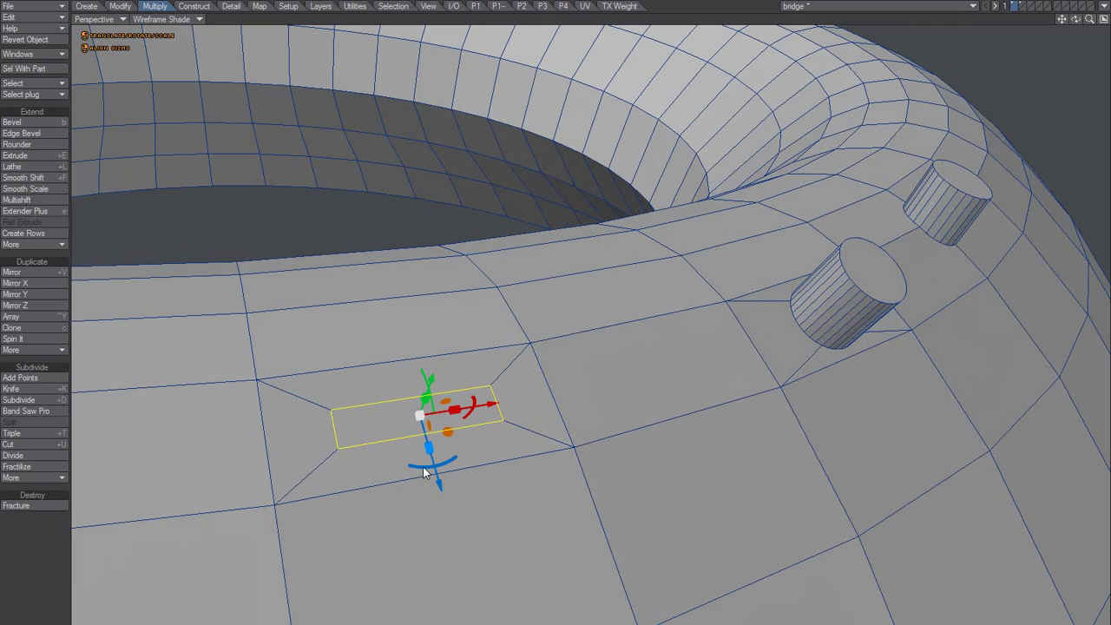
pyautogui.moveTo(424, 467)
pyautogui.mouseDown()
pyautogui.moveTo(437, 517)
pyautogui.moveTo(463, 544)
pyautogui.mouseUp()
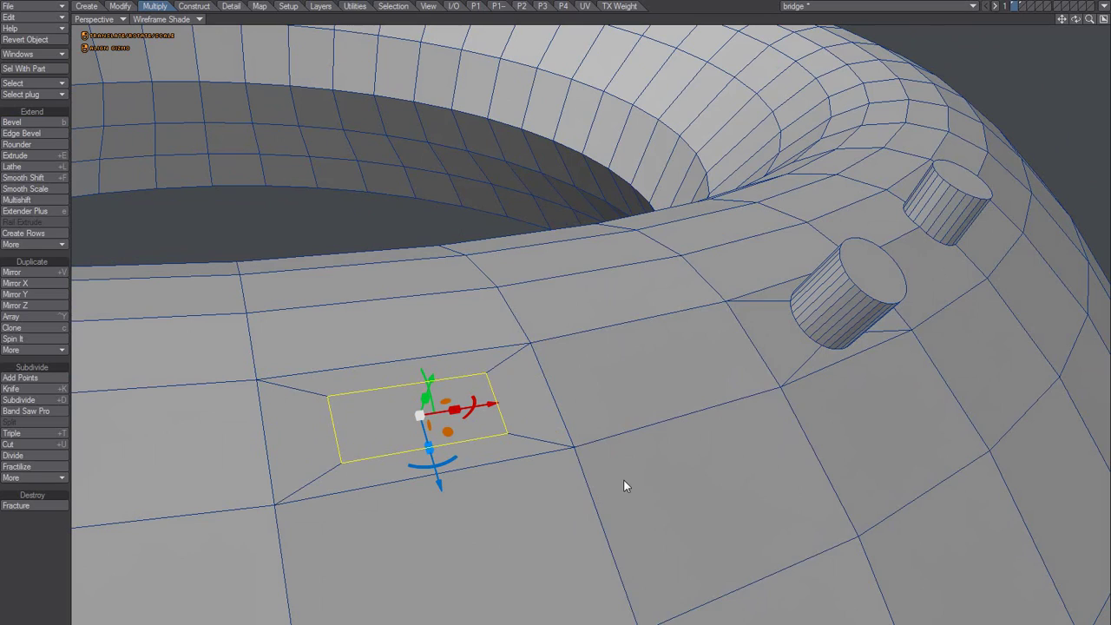
pyautogui.moveTo(455, 410); pyautogui.dragTo(392, 440)
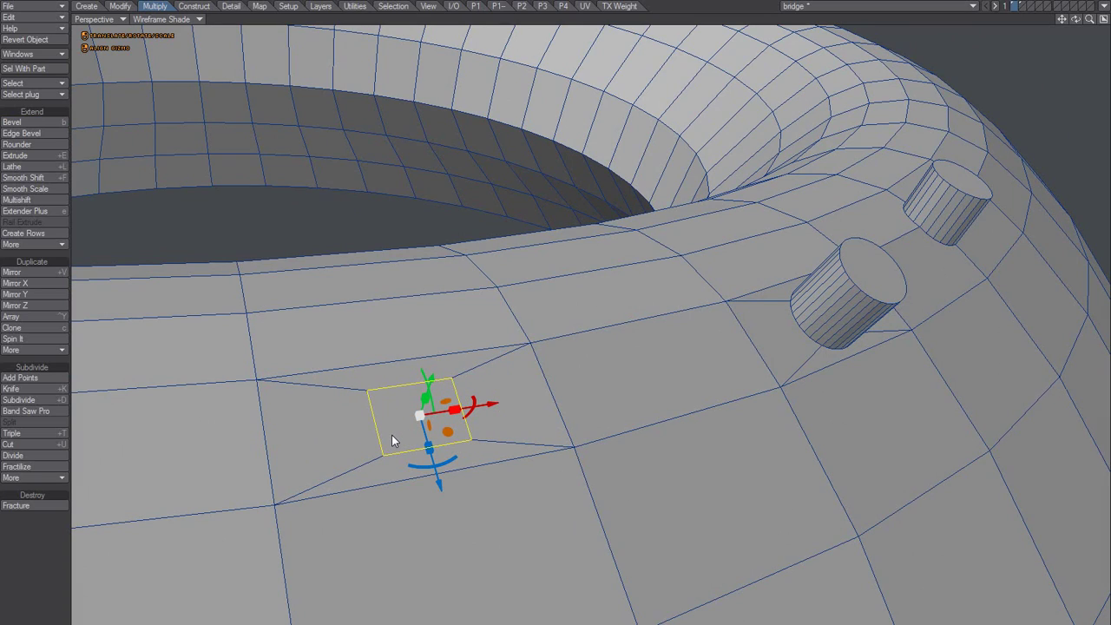
pyautogui.moveTo(391, 440); pyautogui.dragTo(389, 442)
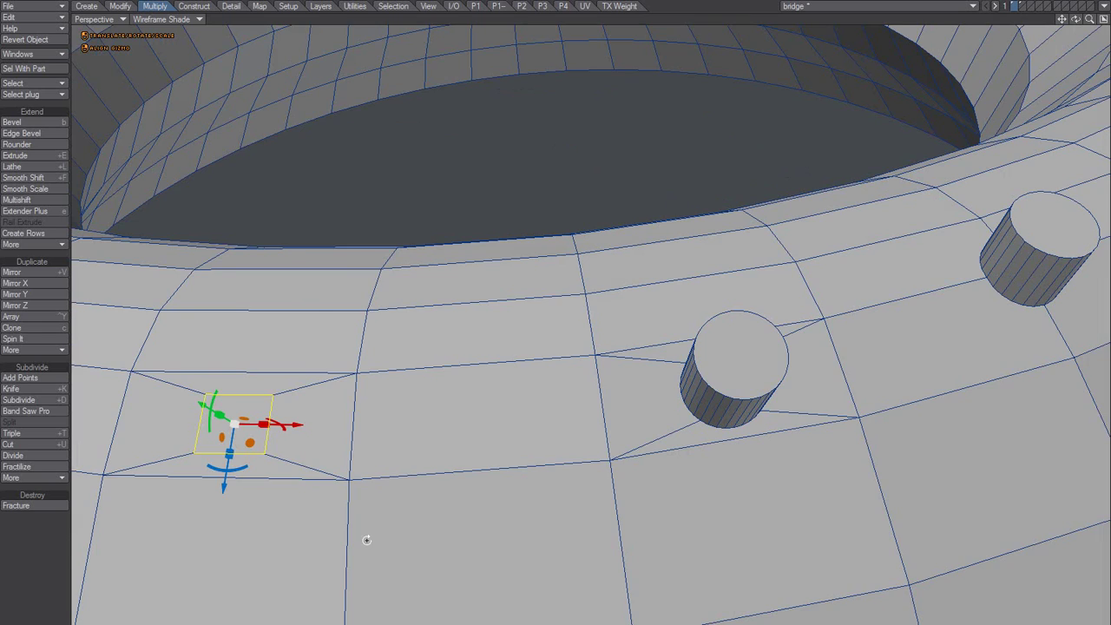
# Subdivide the square inset with Shift+D and merge the pieces into one octagonal face
pyautogui.press('space')
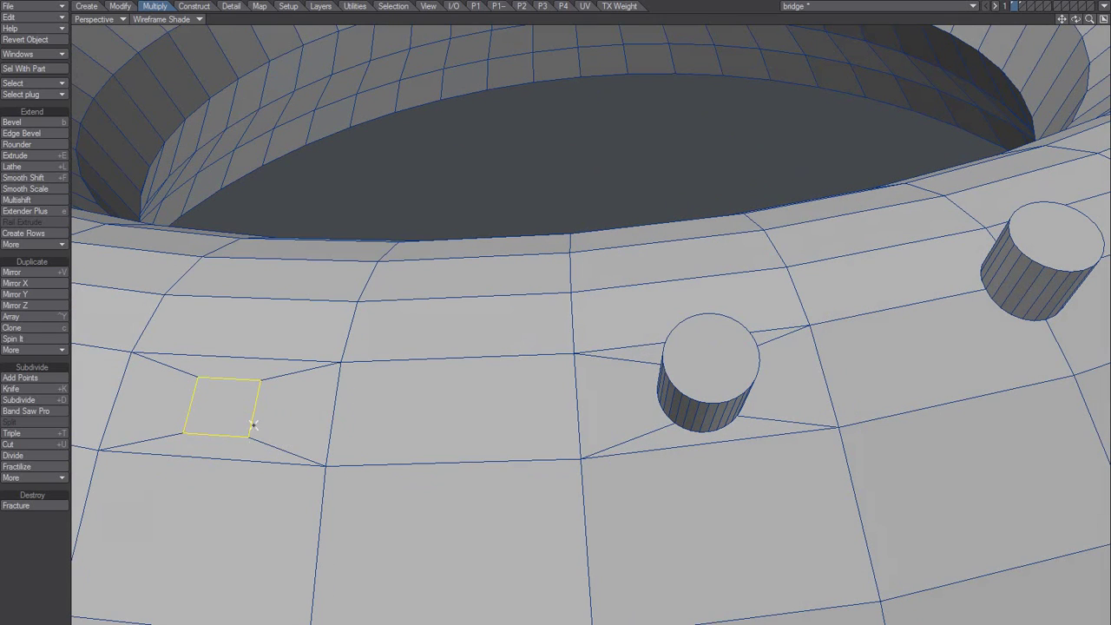
pyautogui.press('b')
pyautogui.moveTo(350, 412)
pyautogui.keyDown('alt'); pyautogui.mouseDown()
pyautogui.moveTo(421, 477)
pyautogui.moveTo(496, 483)
pyautogui.moveTo(452, 449)
pyautogui.mouseUp(); pyautogui.keyUp('alt')
pyautogui.press('space')
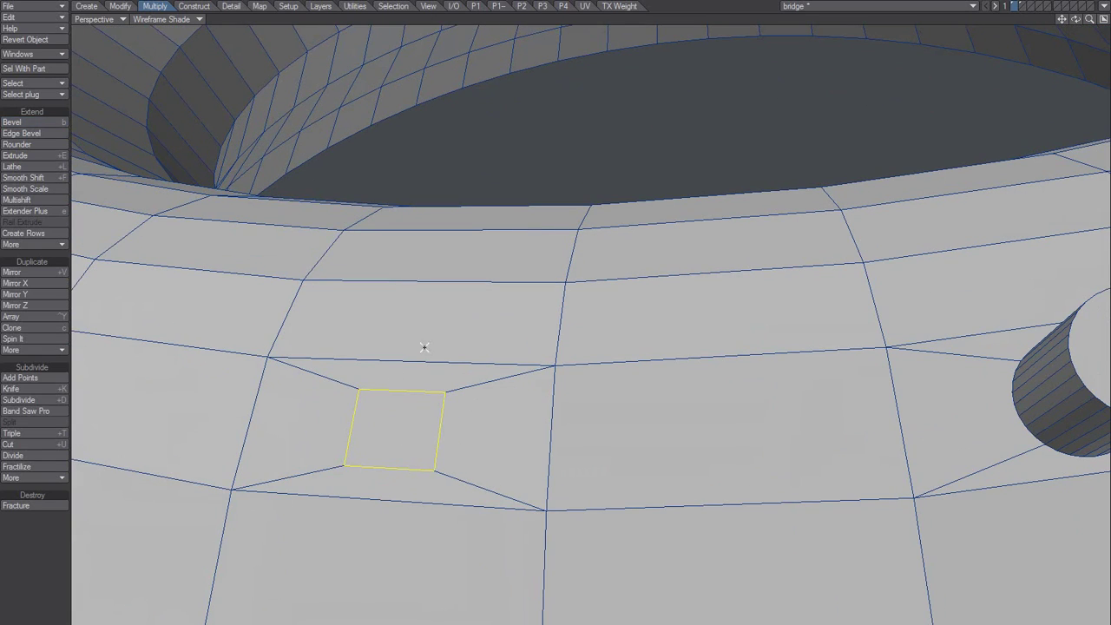
pyautogui.hotkey('shift', 'd')
pyautogui.click(527, 242)
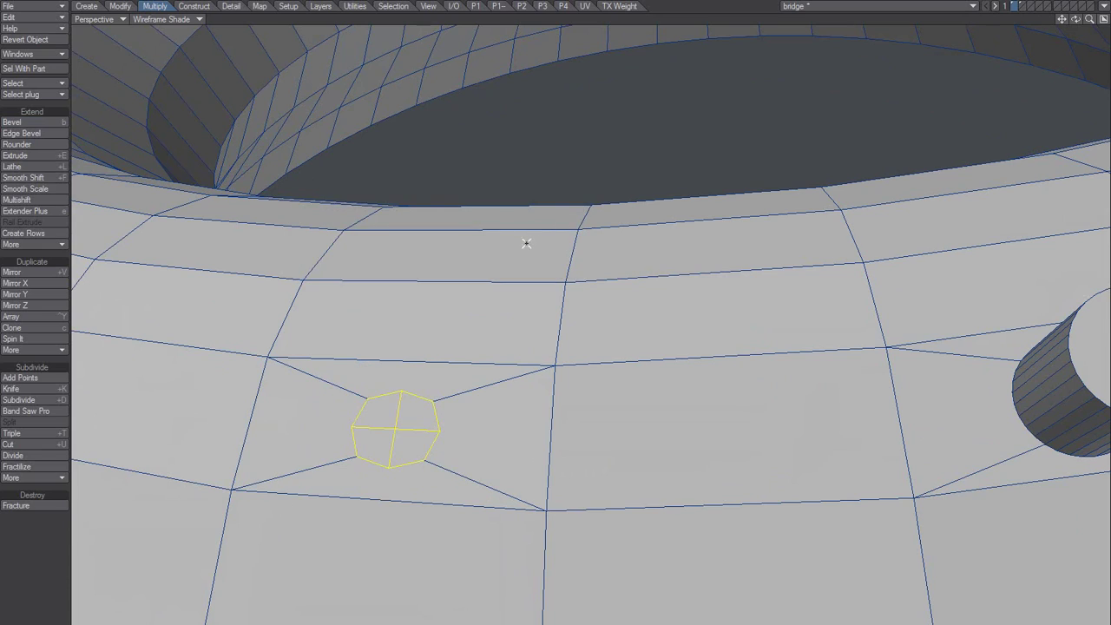
pyautogui.hotkey('shift', 'd')
pyautogui.press('Escape')
pyautogui.hotkey('shift', 'z')
# Rotate the octagon slightly on the surface with the move/rotate/scale gizmo
pyautogui.click(117, 8)
pyautogui.click(36, 202)
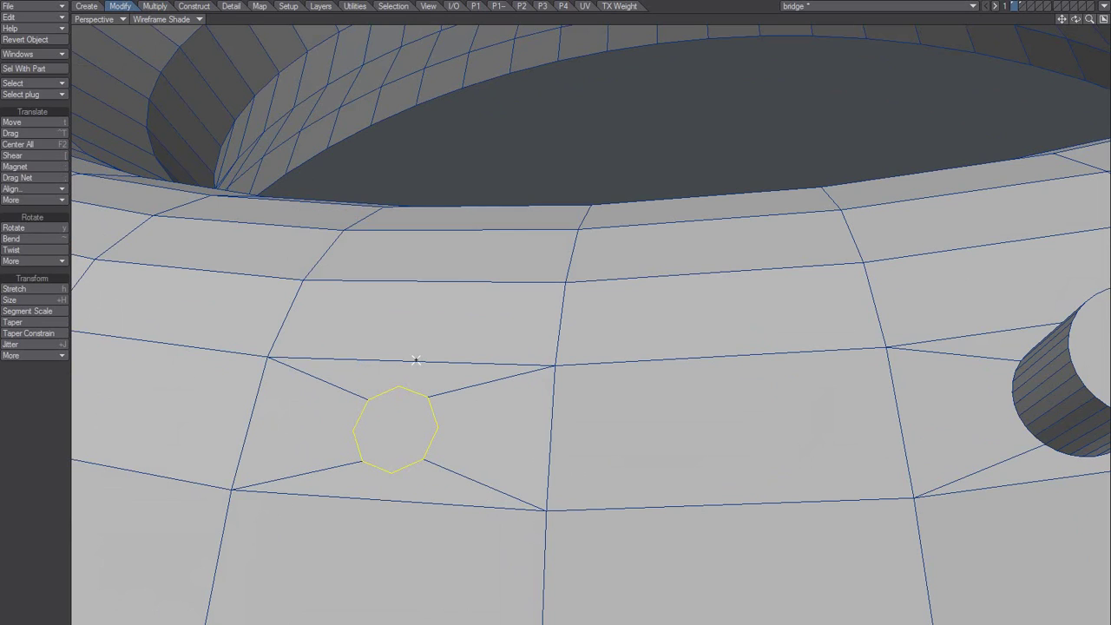
pyautogui.moveTo(402, 464)
pyautogui.keyDown('alt'); pyautogui.mouseDown()
pyautogui.moveTo(460, 486)
pyautogui.moveTo(425, 448)
pyautogui.mouseUp(); pyautogui.keyUp('alt')
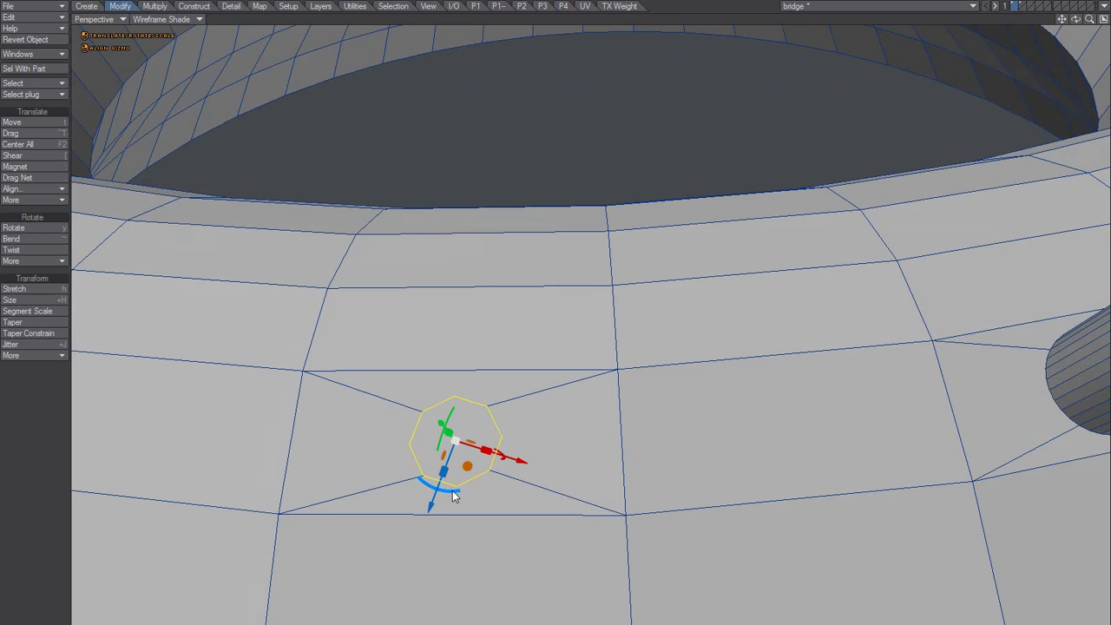
pyautogui.moveTo(452, 491)
pyautogui.mouseDown()
pyautogui.moveTo(439, 494)
pyautogui.moveTo(452, 497)
pyautogui.mouseUp()
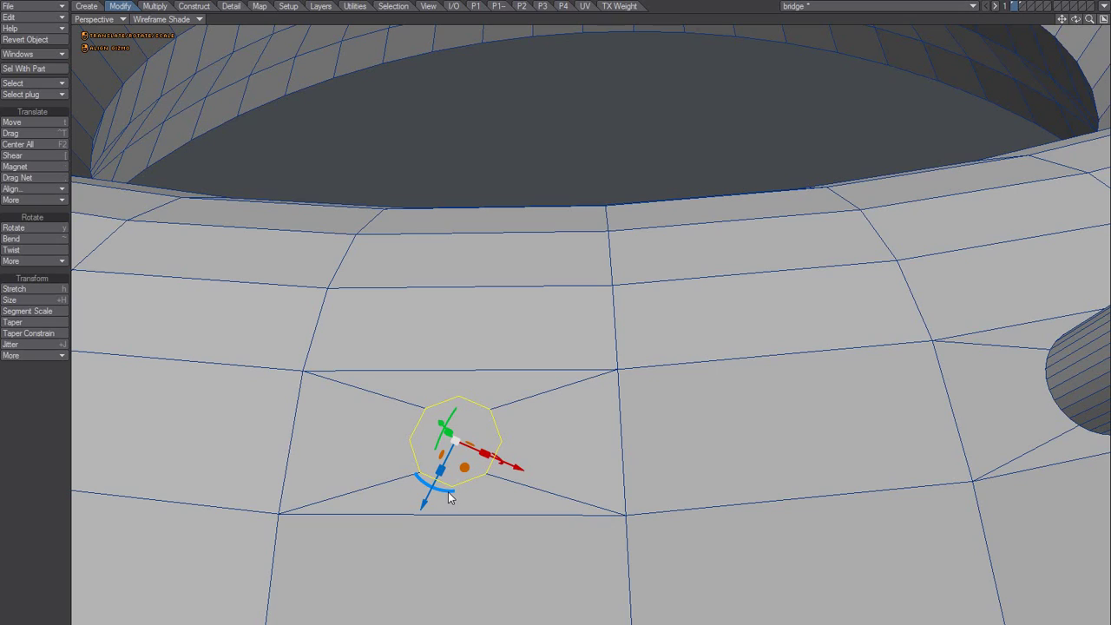
# Delete four of the octagon's points, leaving a small quad, and select it
pyautogui.press('space')
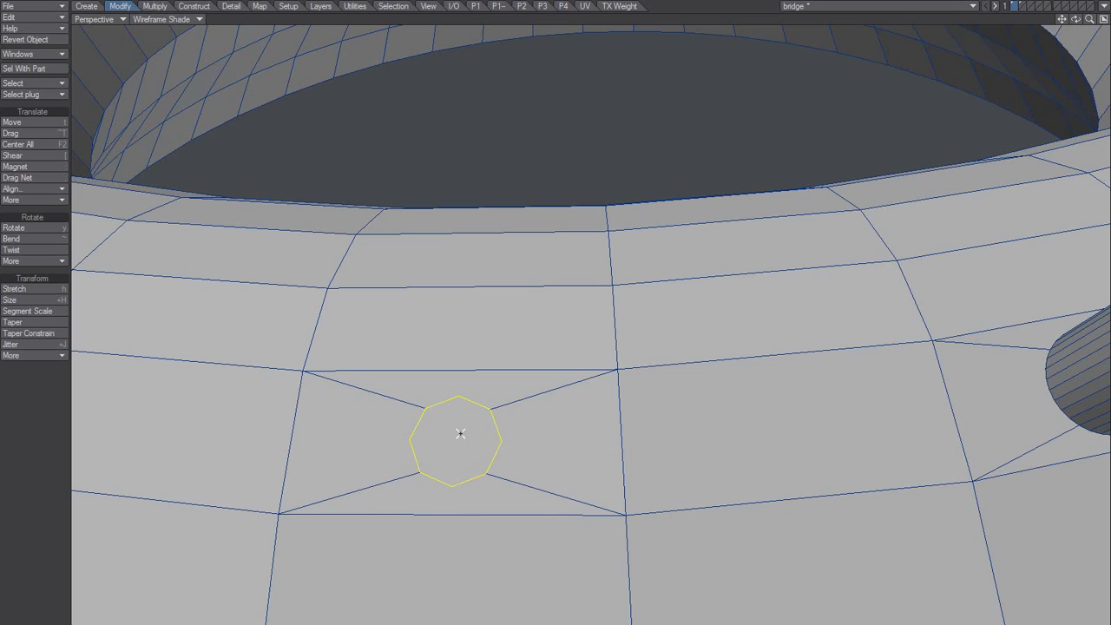
pyautogui.click(462, 400)
pyautogui.press('Delete')
pyautogui.click(450, 433)
# Scale and rotate the small quad into a compact square aligned with its neighbours
pyautogui.press('t')
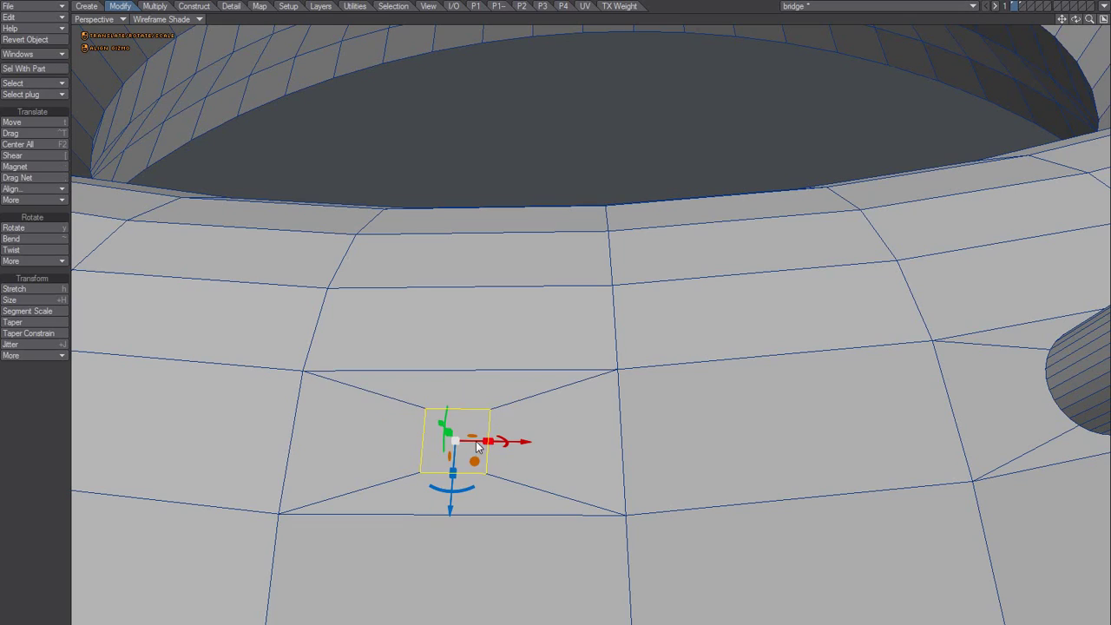
pyautogui.moveTo(460, 446); pyautogui.dragTo(613, 432)
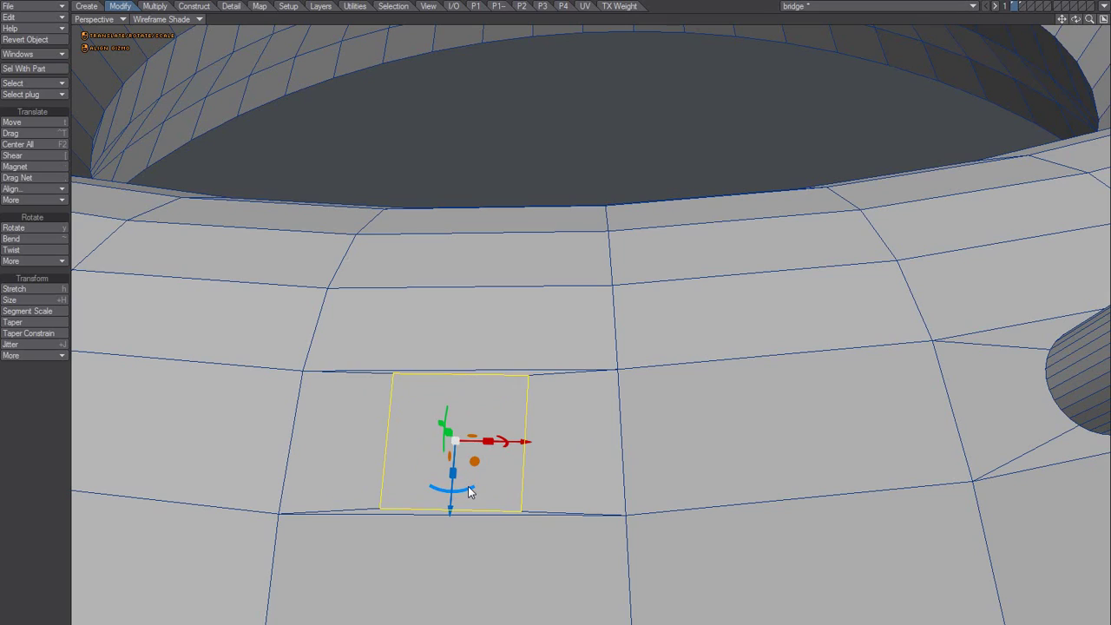
pyautogui.moveTo(468, 487); pyautogui.dragTo(469, 487)
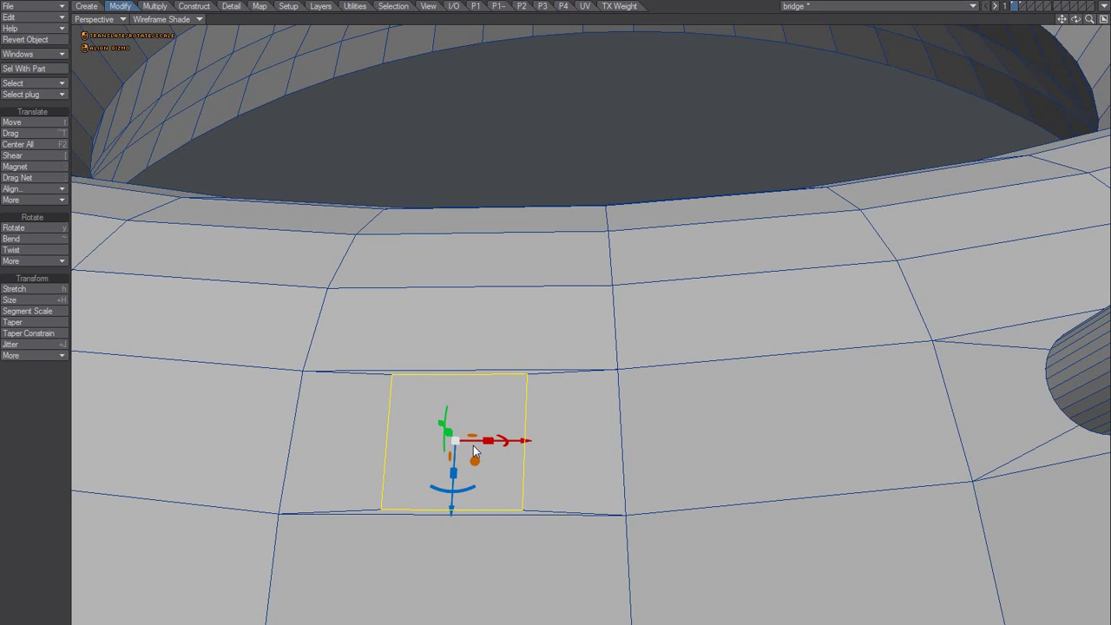
pyautogui.moveTo(455, 447)
pyautogui.mouseDown()
pyautogui.moveTo(377, 478)
pyautogui.moveTo(293, 481)
pyautogui.mouseUp()
pyautogui.press('space')
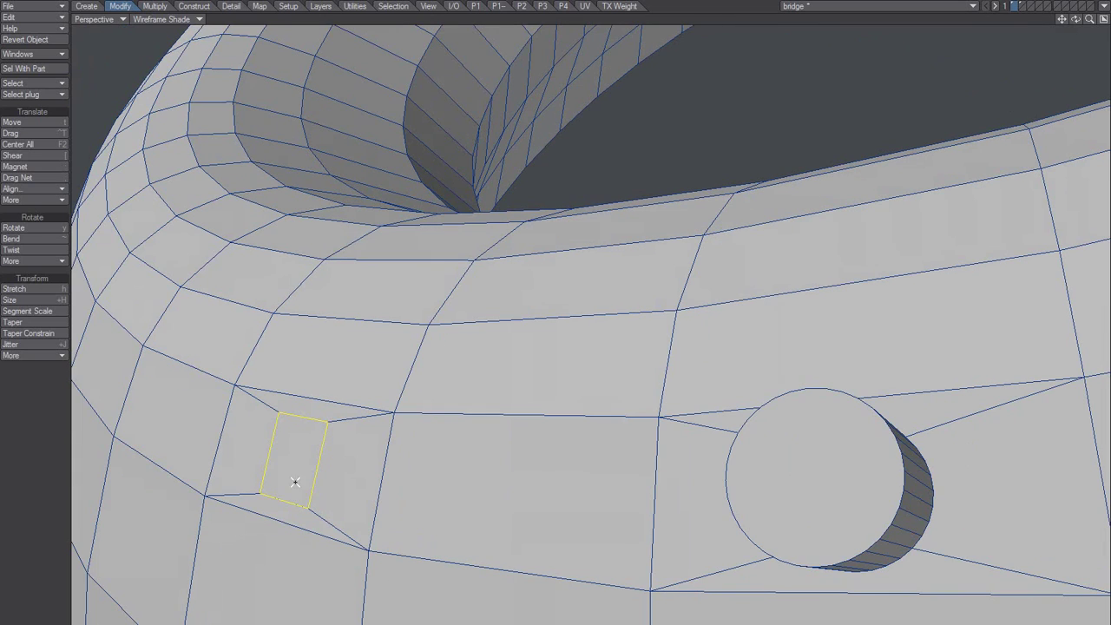
# Extrude the square face outward into a small box, then deselect and orbit to inspect it
pyautogui.moveTo(310, 401); pyautogui.dragTo(315, 352)
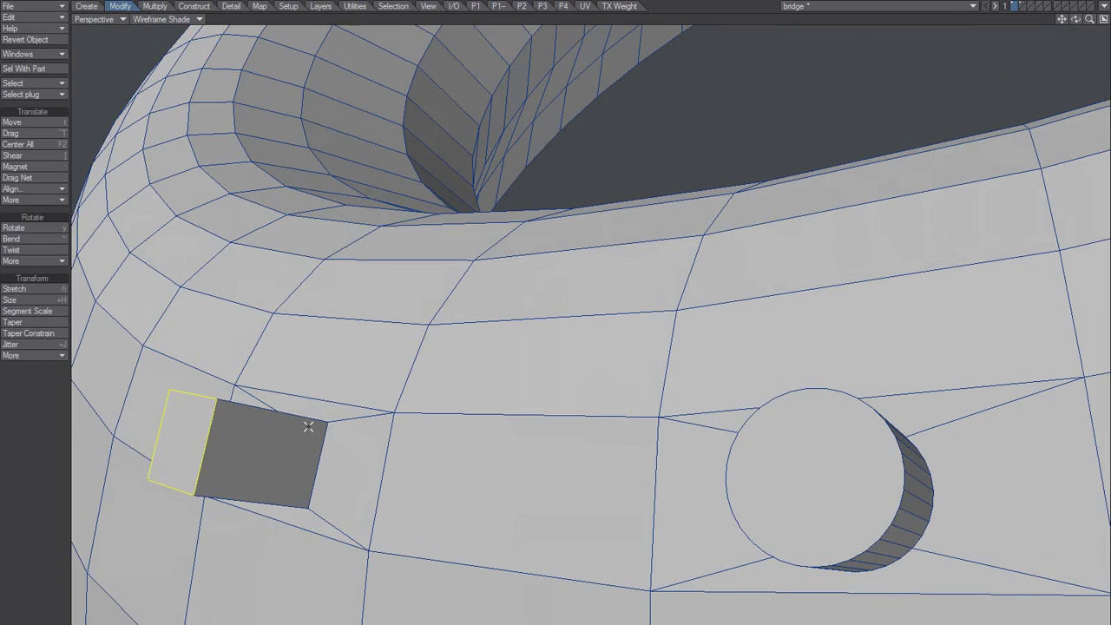
pyautogui.moveTo(310, 427)
pyautogui.keyDown('alt'); pyautogui.mouseDown()
pyautogui.moveTo(363, 482)
pyautogui.moveTo(551, 466)
pyautogui.moveTo(461, 426)
pyautogui.mouseUp(); pyautogui.keyUp('alt')
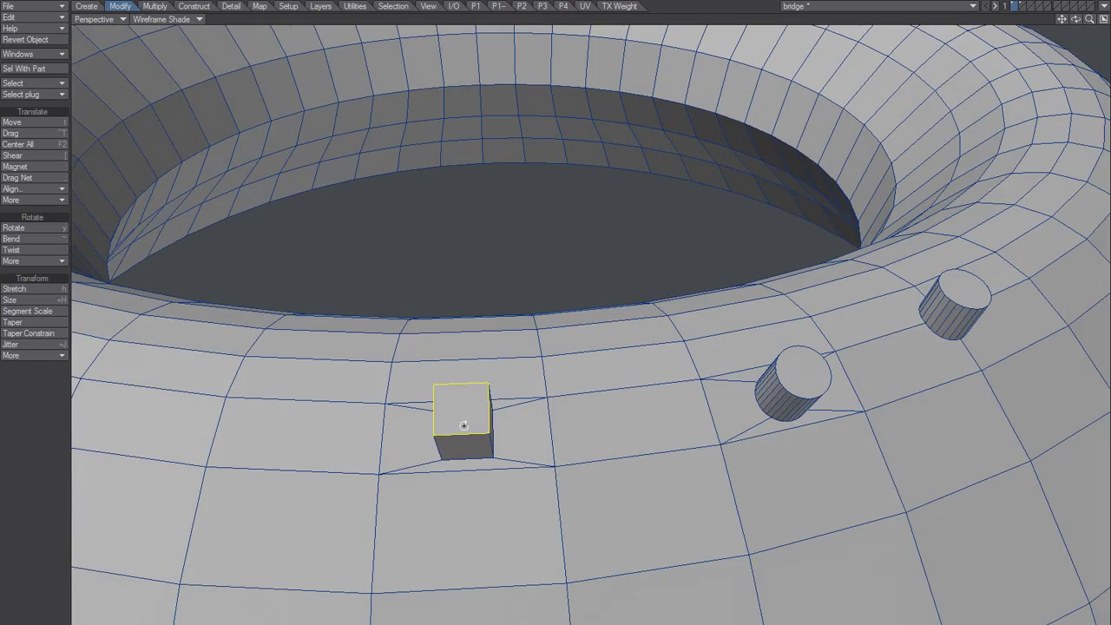
pyautogui.click(461, 427)
pyautogui.moveTo(535, 460)
pyautogui.keyDown('alt'); pyautogui.mouseDown()
pyautogui.moveTo(726, 510)
pyautogui.moveTo(565, 514)
pyautogui.moveTo(704, 516)
pyautogui.moveTo(732, 426)
pyautogui.mouseUp(); pyautogui.keyUp('alt')
pyautogui.keyDown('alt'); pyautogui.moveTo(675, 449); pyautogui.dragTo(652, 464); pyautogui.keyUp('alt')
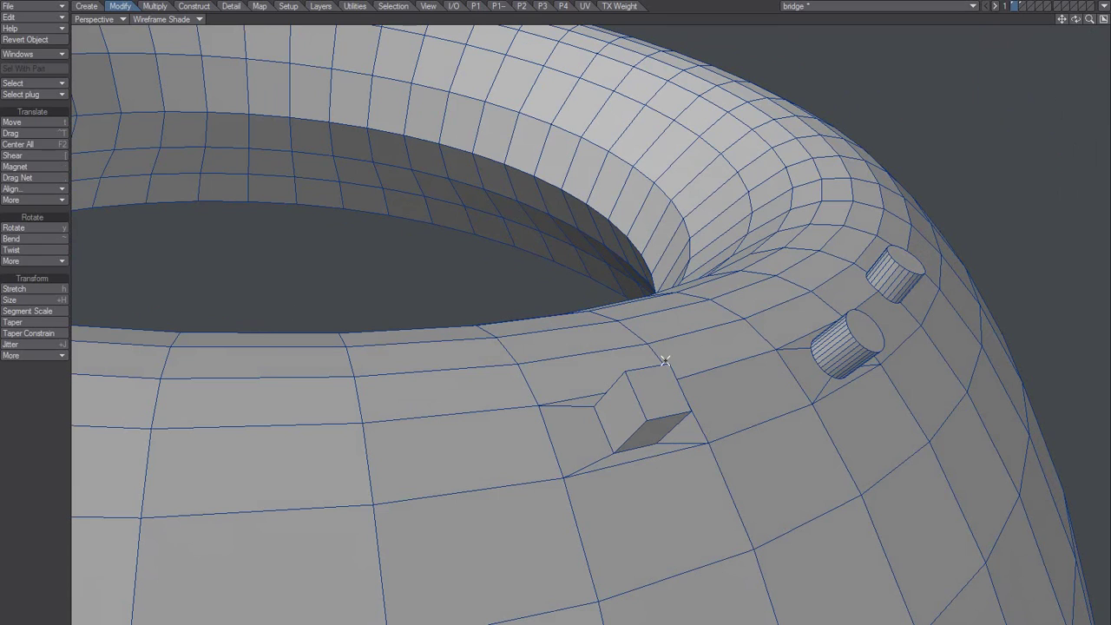
pyautogui.moveTo(664, 360)
pyautogui.mouseDown(button='middle')
pyautogui.moveTo(732, 404)
pyautogui.moveTo(668, 426)
pyautogui.moveTo(717, 422)
pyautogui.moveTo(675, 427)
pyautogui.mouseUp(button='middle')
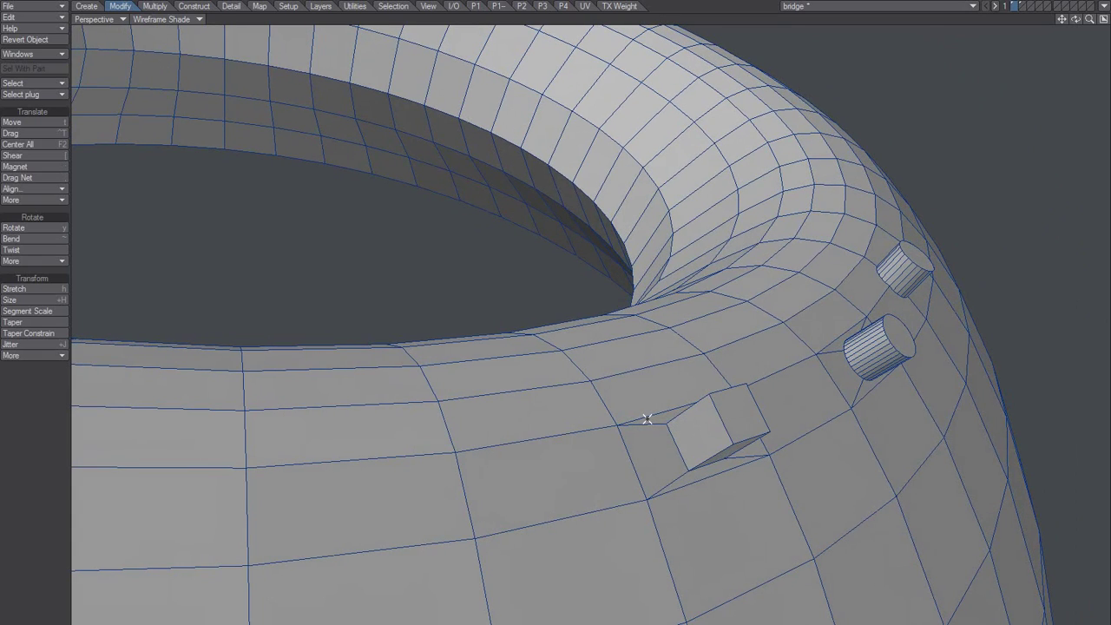
pyautogui.moveTo(664, 422)
pyautogui.mouseDown(button='middle')
pyautogui.moveTo(712, 431)
pyautogui.moveTo(627, 437)
pyautogui.moveTo(623, 426)
pyautogui.moveTo(665, 440)
pyautogui.moveTo(625, 447)
pyautogui.moveTo(698, 434)
pyautogui.moveTo(715, 408)
pyautogui.mouseUp(button='middle')
pyautogui.moveTo(624, 416)
pyautogui.mouseDown(button='middle')
pyautogui.moveTo(659, 429)
pyautogui.moveTo(614, 454)
pyautogui.moveTo(668, 420)
pyautogui.moveTo(726, 414)
pyautogui.moveTo(529, 521)
pyautogui.moveTo(249, 452)
pyautogui.mouseUp(button='middle')
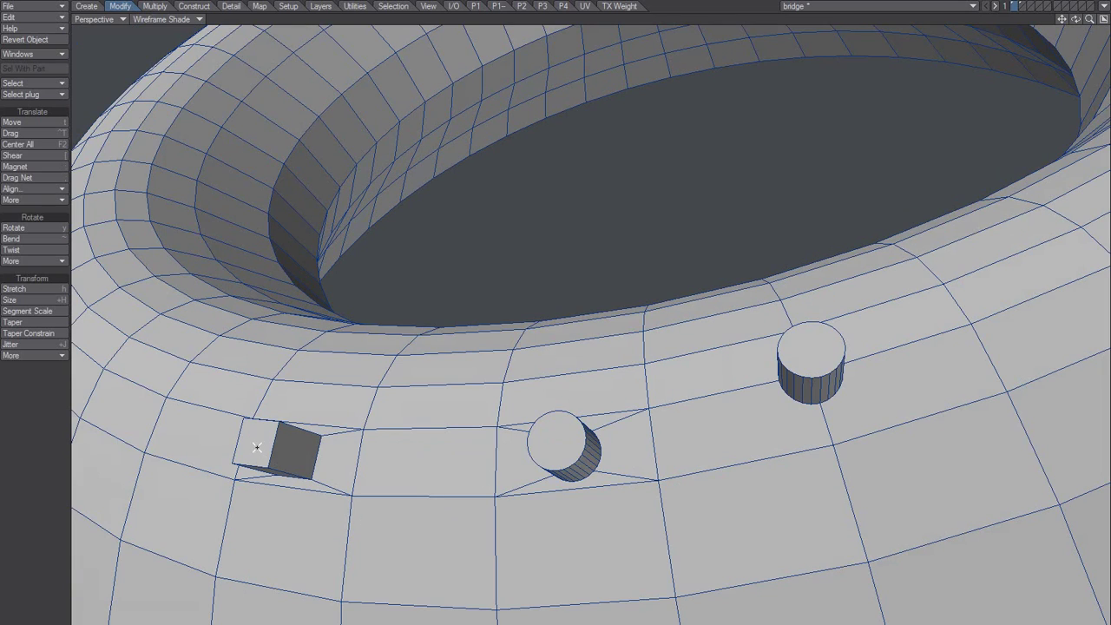